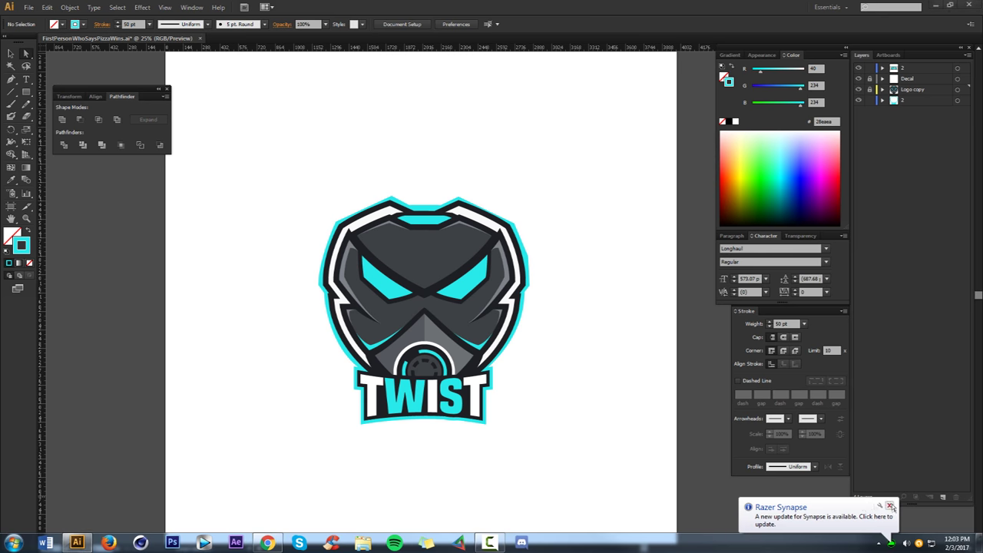
Step: Dismiss the Razer Synapse update notification
left_click(890, 506)
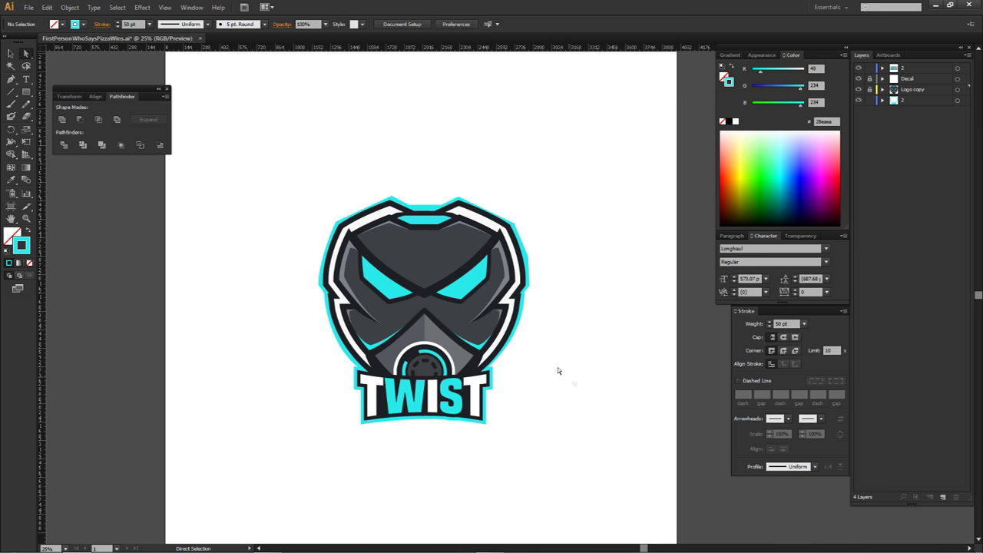
key("space")
left_click_drag(553, 376, 559, 360)
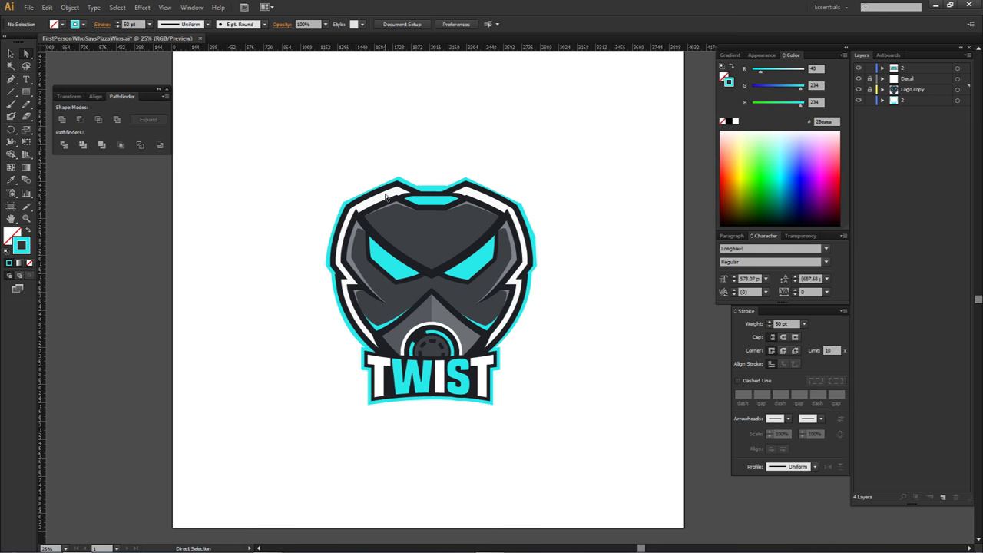
Step: Hide and show the two layers named 2 to compare the logo with and without its text and cyan outline
left_click(859, 101)
left_click(859, 67)
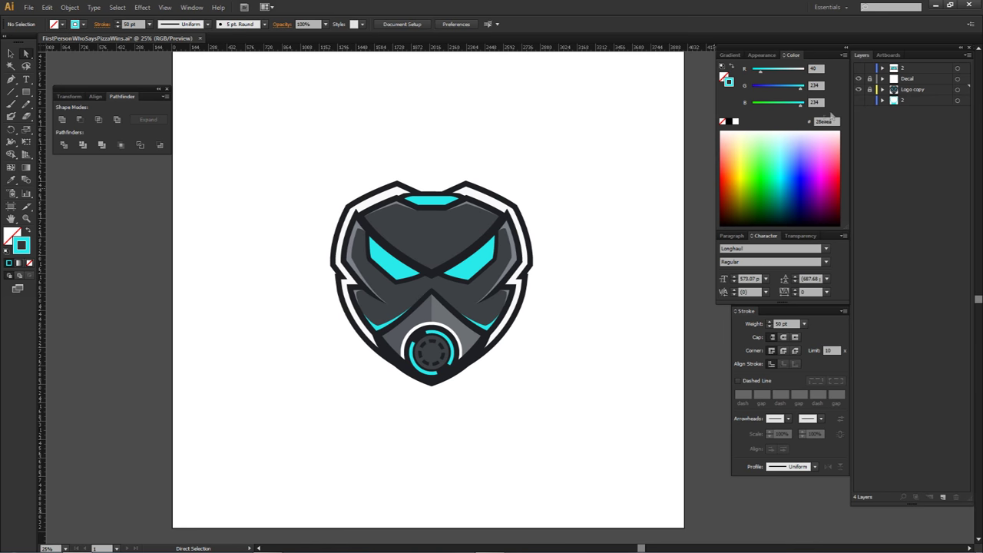
left_click(859, 101)
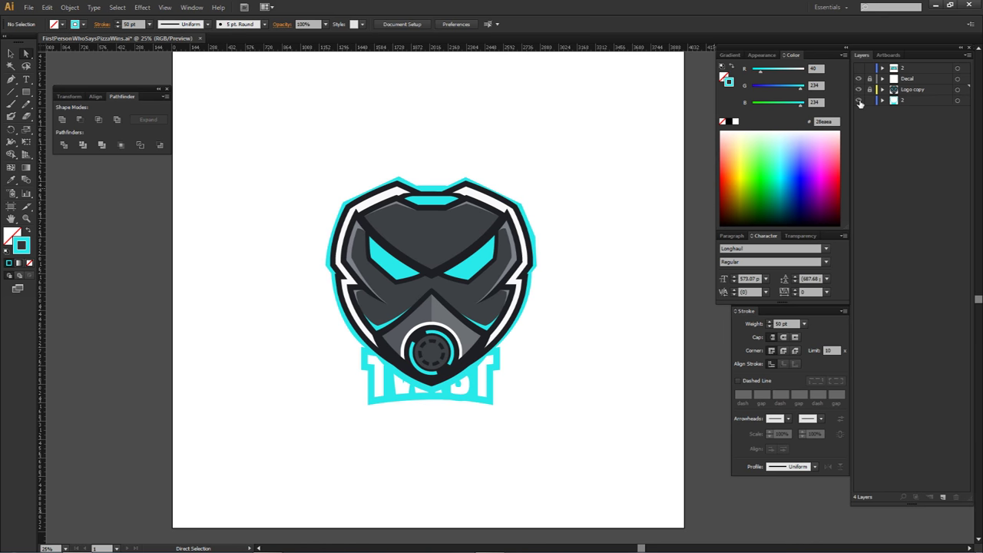
left_click(858, 68)
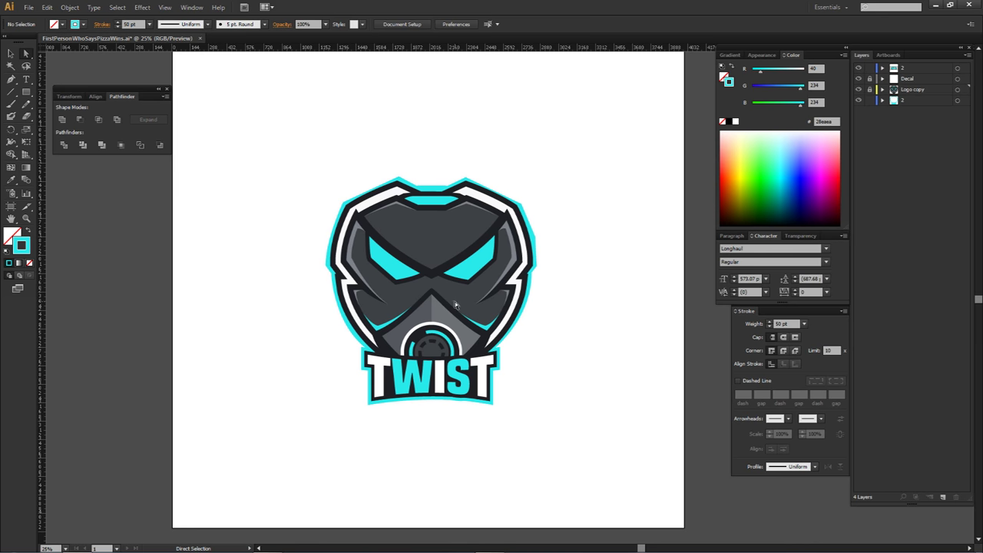
Step: Try recolouring the dark backing shape of the TWIST text with cyan sampled from the mask's eye
left_click(390, 377)
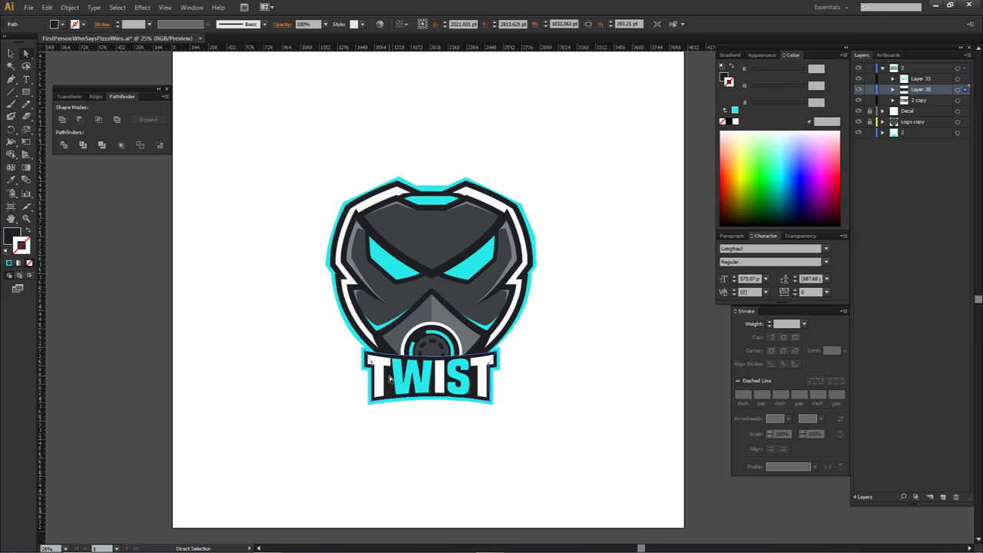
key("i")
left_click(481, 265)
key("a")
left_click(553, 342)
Step: Try recolouring the letters W and S of TWIST with white sampled from the logo
left_click(405, 370)
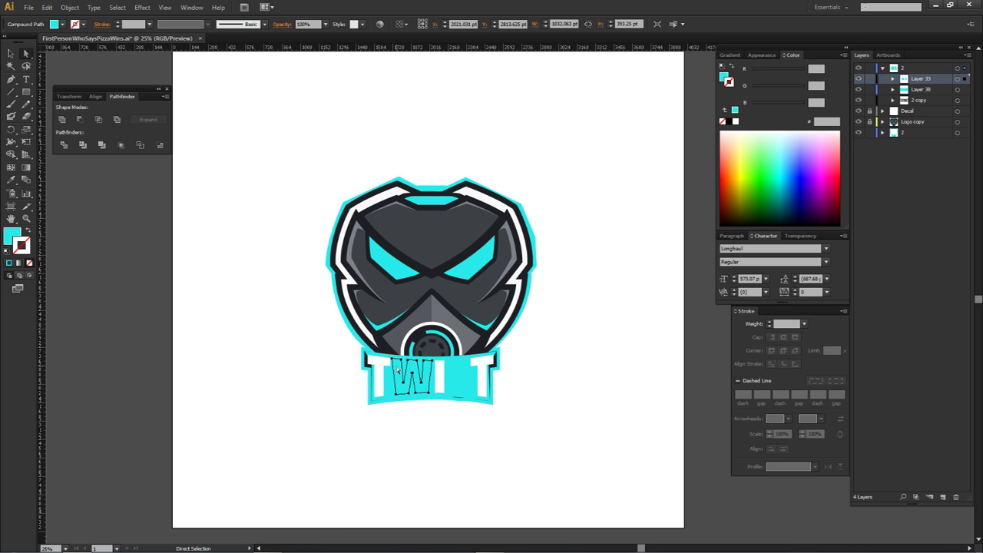
left_click(459, 375, "shift")
key("i")
left_click(454, 332)
key("a")
key("ctrl+shift+a")
left_click_drag(371, 363, 388, 357)
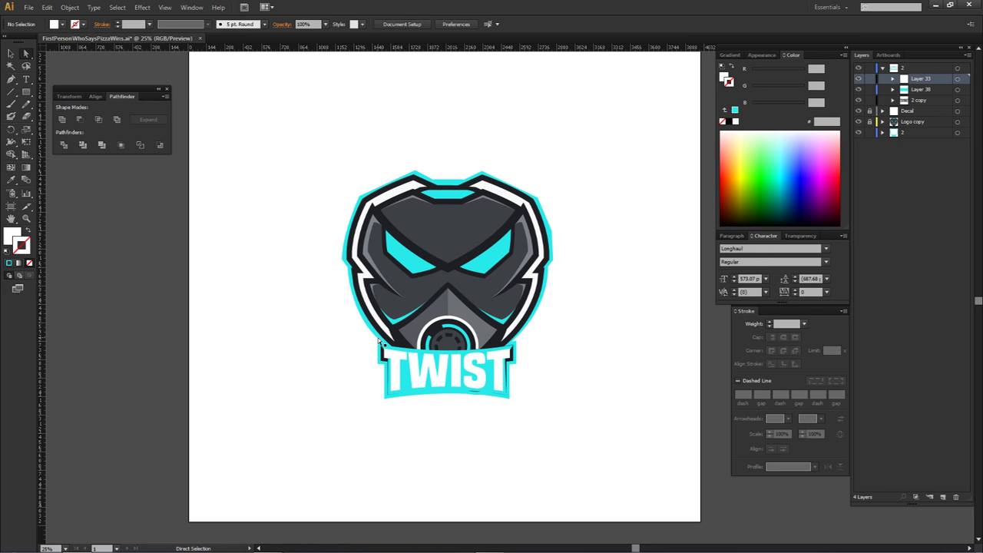
left_click(378, 341)
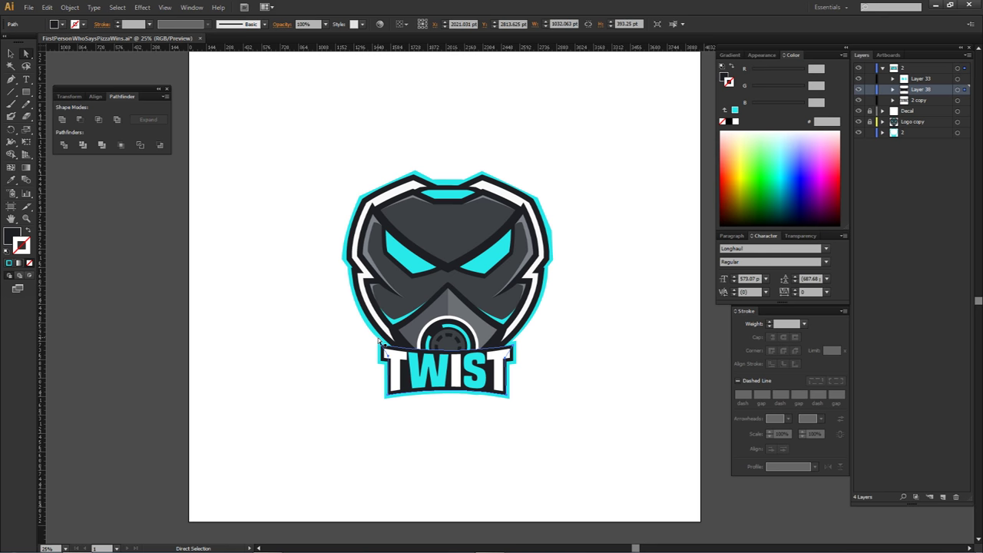
left_click_drag(289, 152, 589, 440)
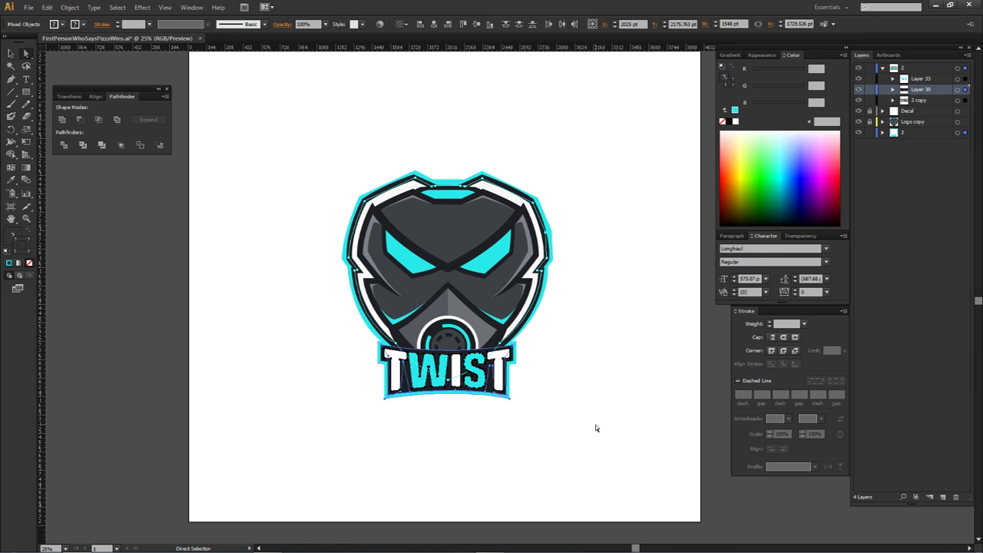
left_click(594, 424)
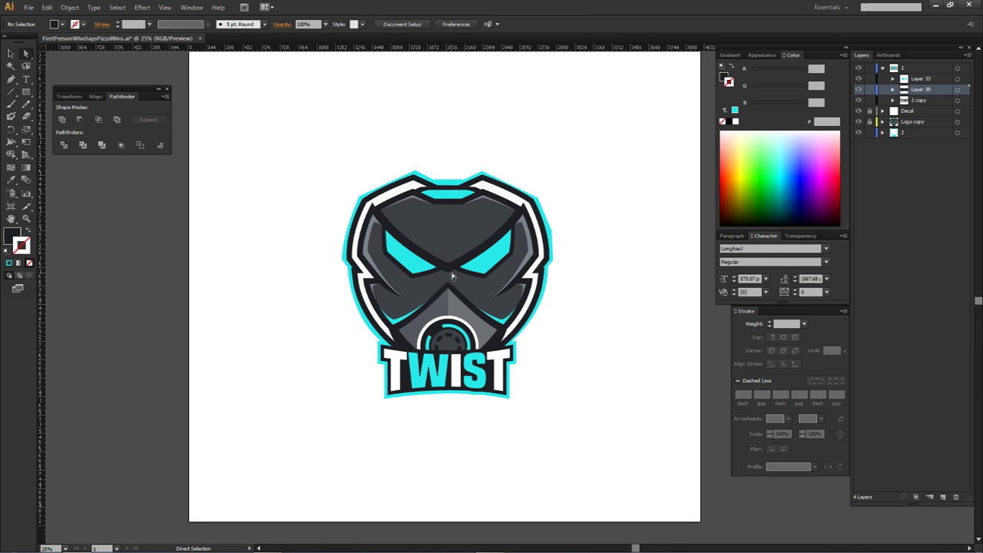
left_click_drag(294, 142, 595, 440)
Step: Hide and delete the two layers named 2 that hold the TWIST text and the cyan outline
left_click(882, 69)
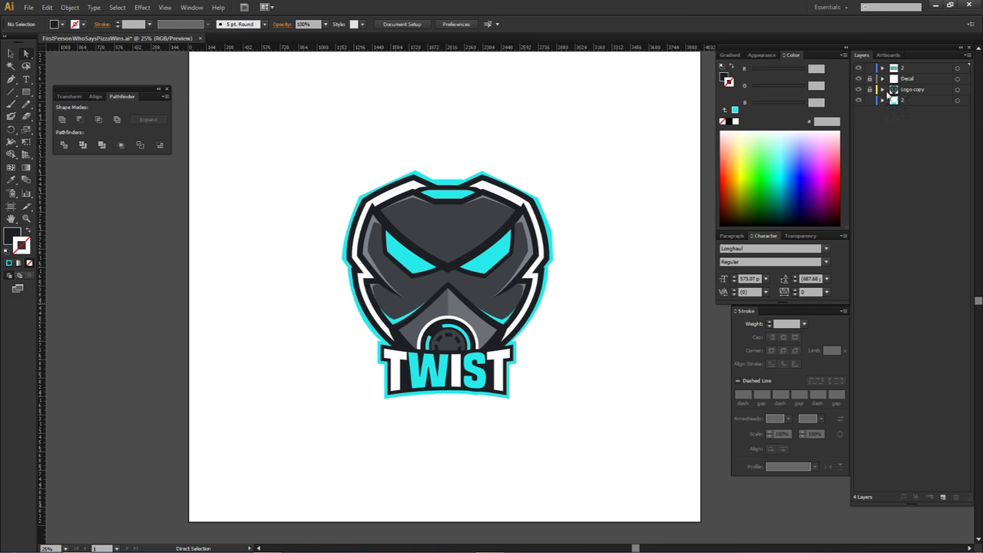
left_click(858, 68)
left_click(859, 101)
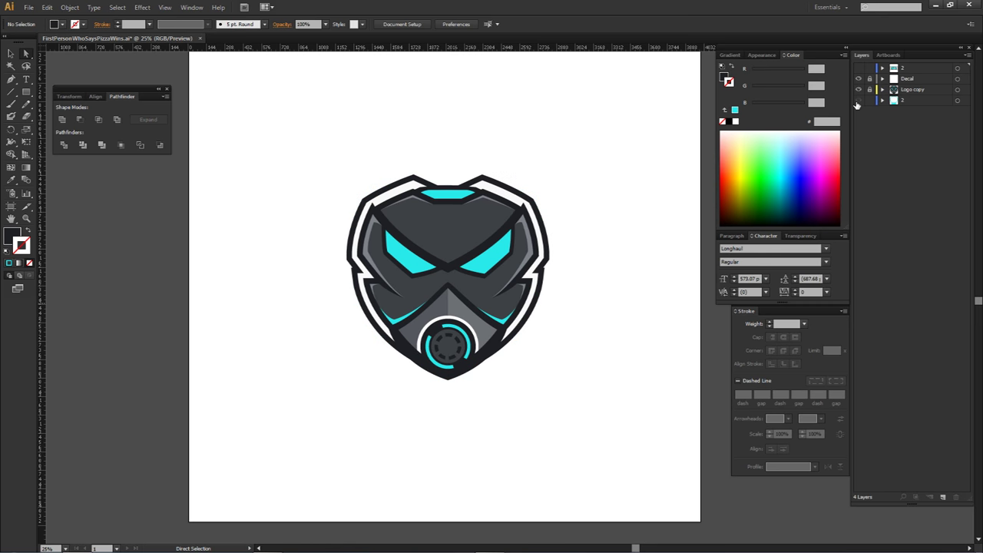
left_click(910, 69)
left_click(903, 102)
left_click_drag(903, 102, 956, 497)
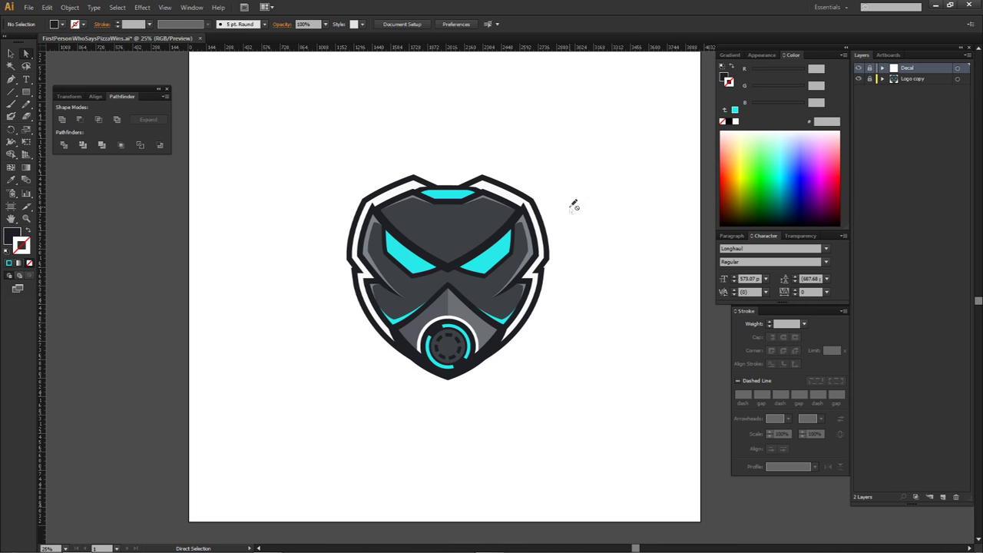
Step: Duplicate the Logo copy layer with all its artwork beneath the original, and lock the original
left_click_drag(568, 206, 566, 213)
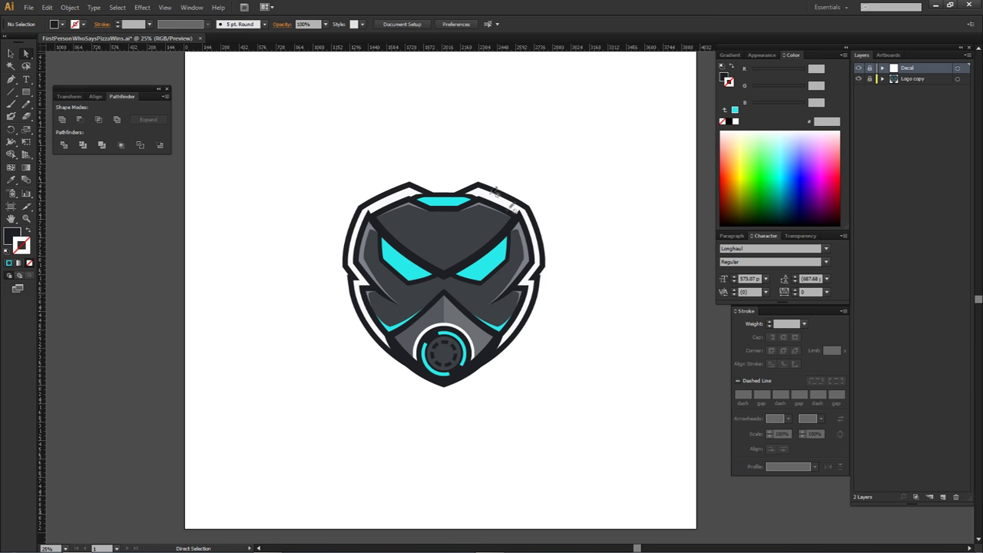
left_click(878, 80)
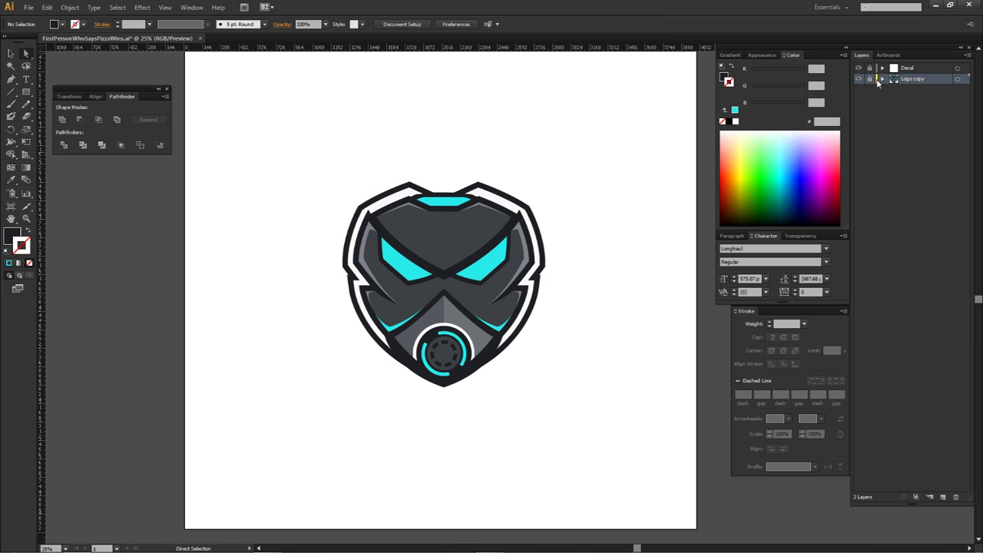
left_click(882, 79)
left_click(871, 79)
left_click(882, 79)
left_click(930, 78, "alt")
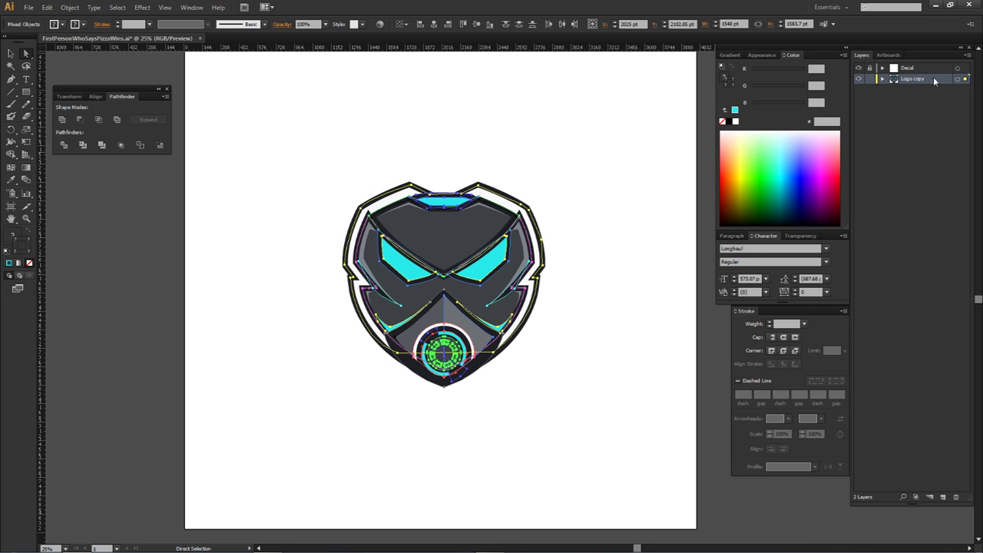
left_click_drag(922, 78, 920, 89)
left_click(882, 89)
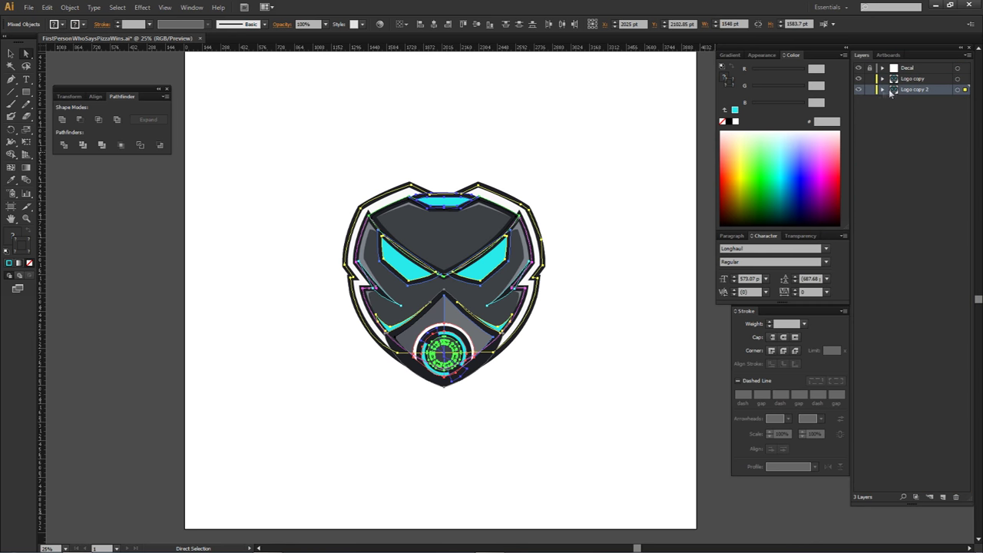
left_click(870, 79)
left_click_drag(921, 93, 944, 498)
left_click(882, 89)
key("ctrl+z")
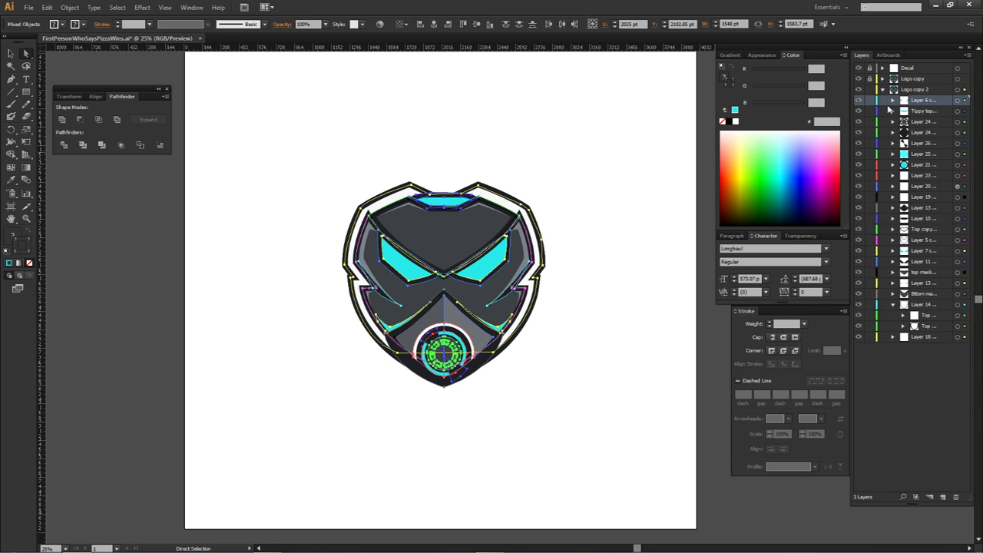
left_click(883, 90)
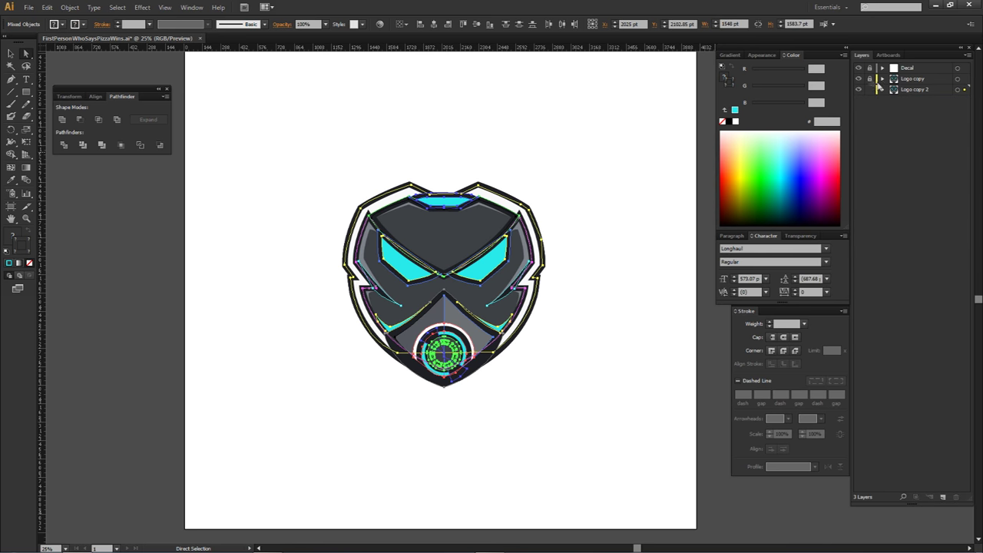
Step: Try moving all artwork of the Logo copy 2 layer up and to the right of the original mask, and undo the move
left_click(869, 79)
left_click(956, 90)
left_click_drag(356, 259, 578, 183)
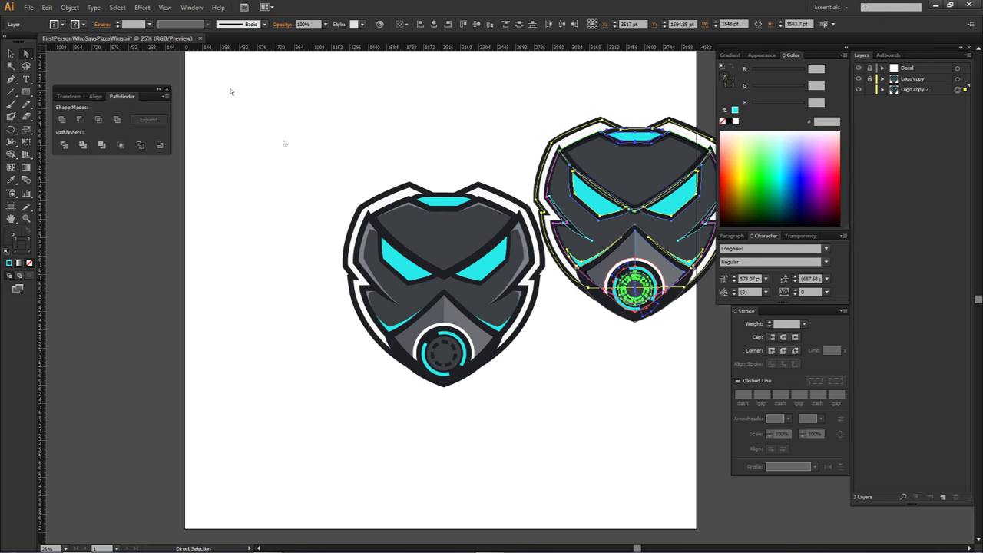
key("ctrl+z")
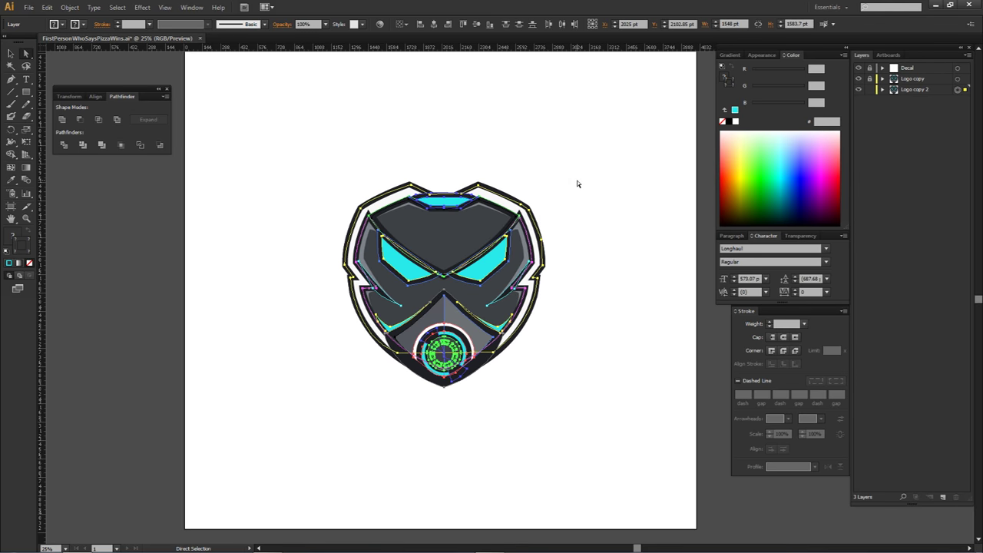
left_click(360, 208)
key("plus")
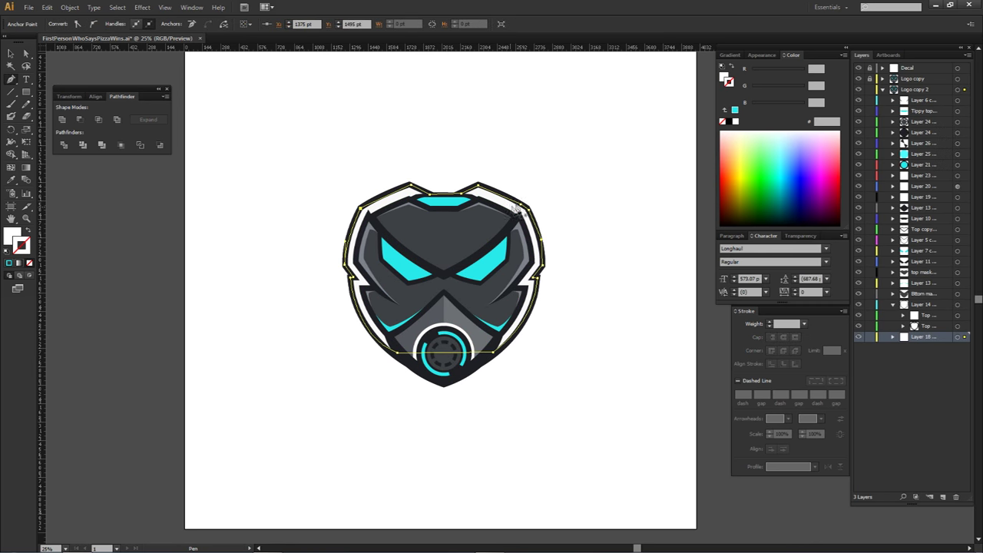
key("a")
left_click(525, 197)
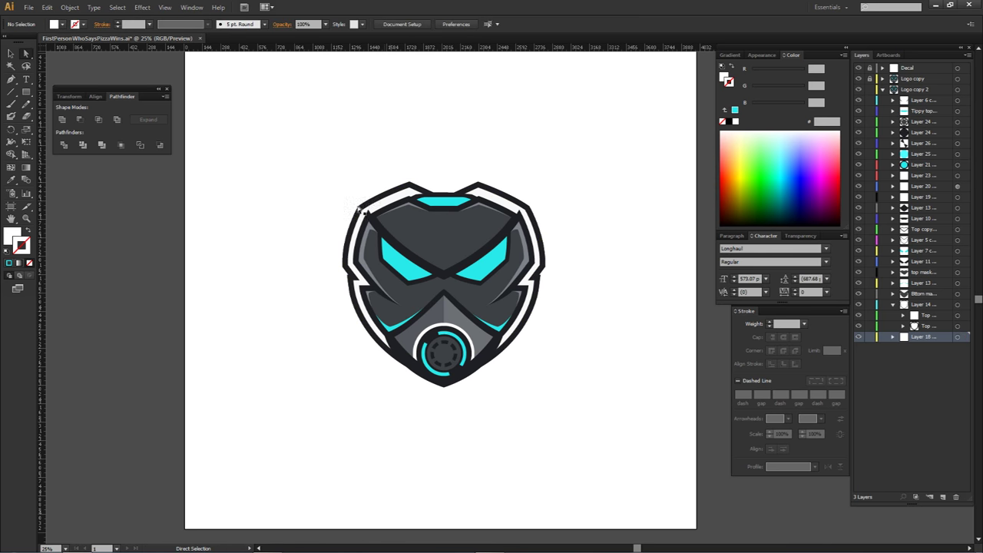
left_click_drag(367, 206, 348, 134)
key("ctrl+z")
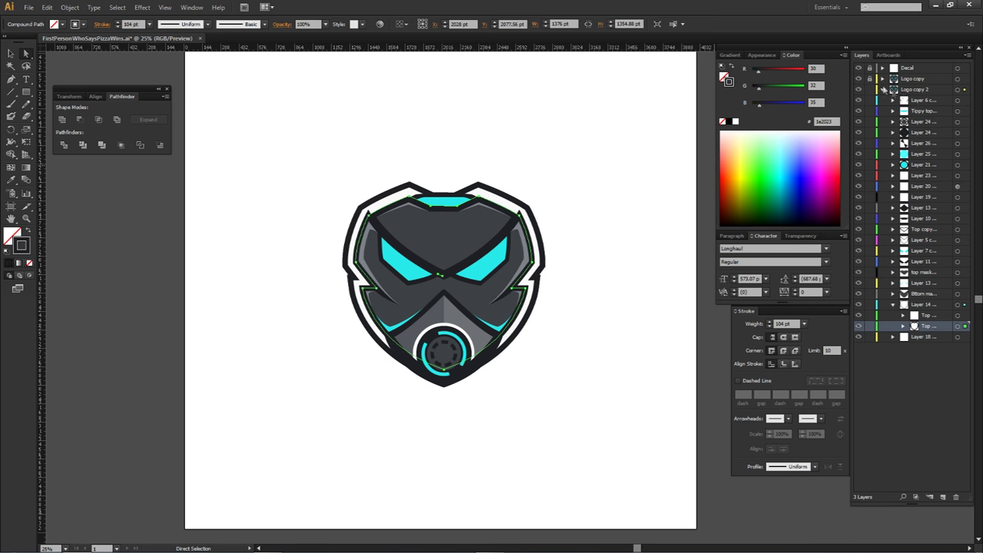
Step: Unite all artwork on the Logo copy 2 layer into one silhouette with Pathfinder, and delete the leftover layer
left_click(964, 89)
left_click(190, 7)
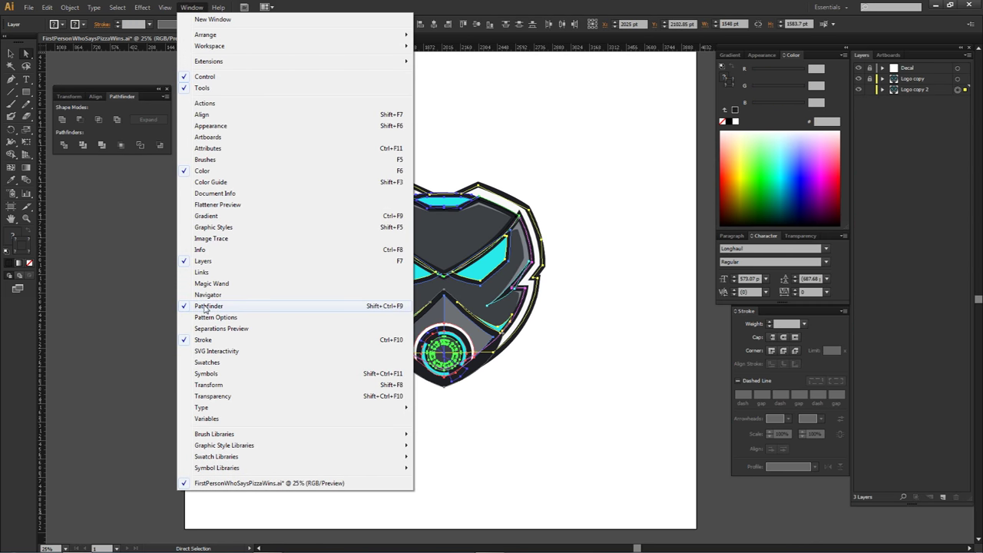
left_click(263, 307)
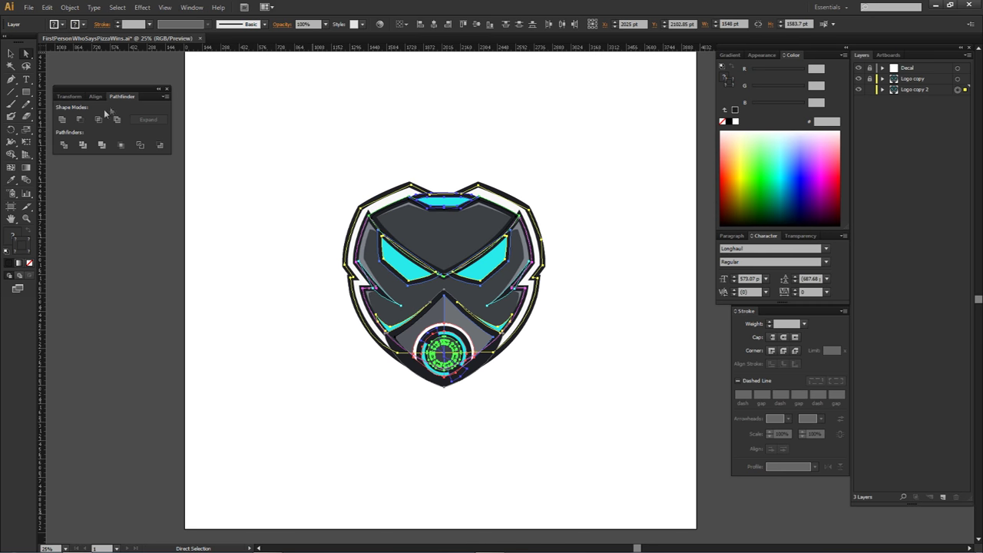
left_click(61, 121)
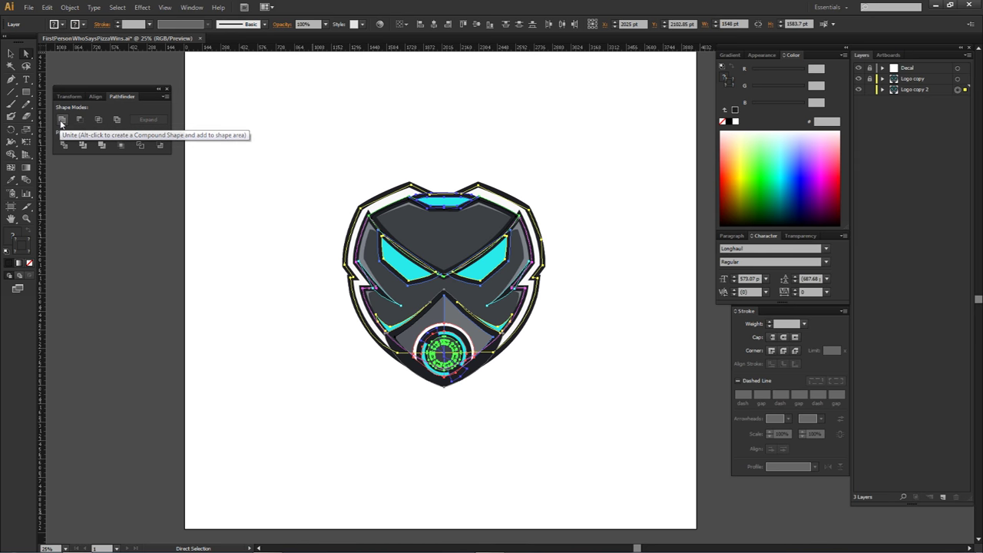
left_click_drag(927, 105, 959, 500)
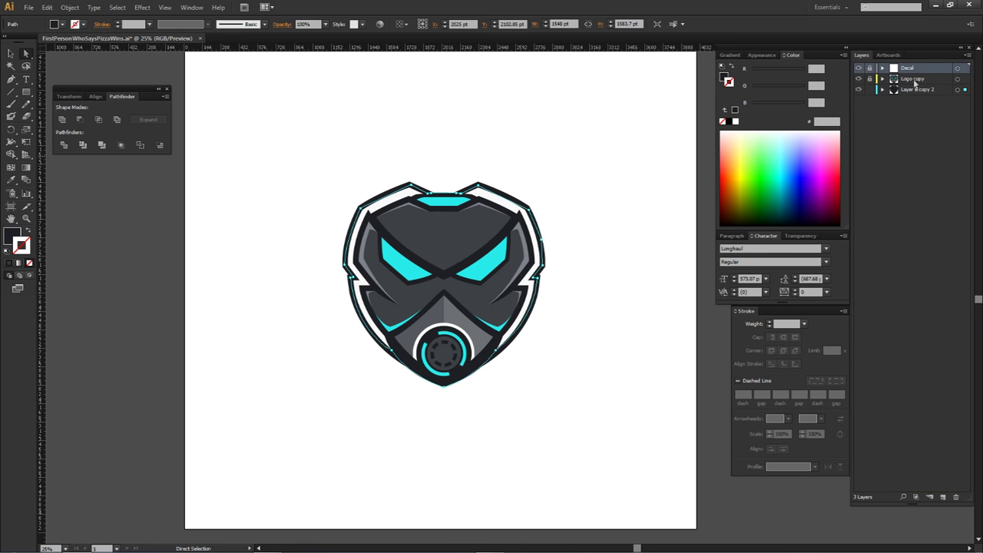
Step: Move the united dark silhouette away from the mask to inspect its shape, and undo the move
left_click(959, 92)
left_click_drag(445, 257, 265, 188)
left_click(377, 127)
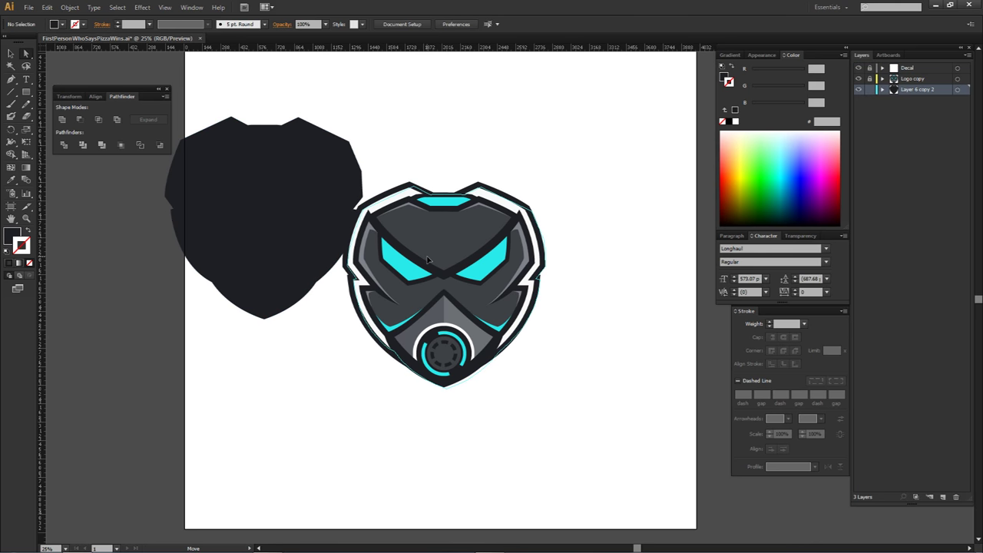
key("ctrl+z")
key("ctrl+shift+z")
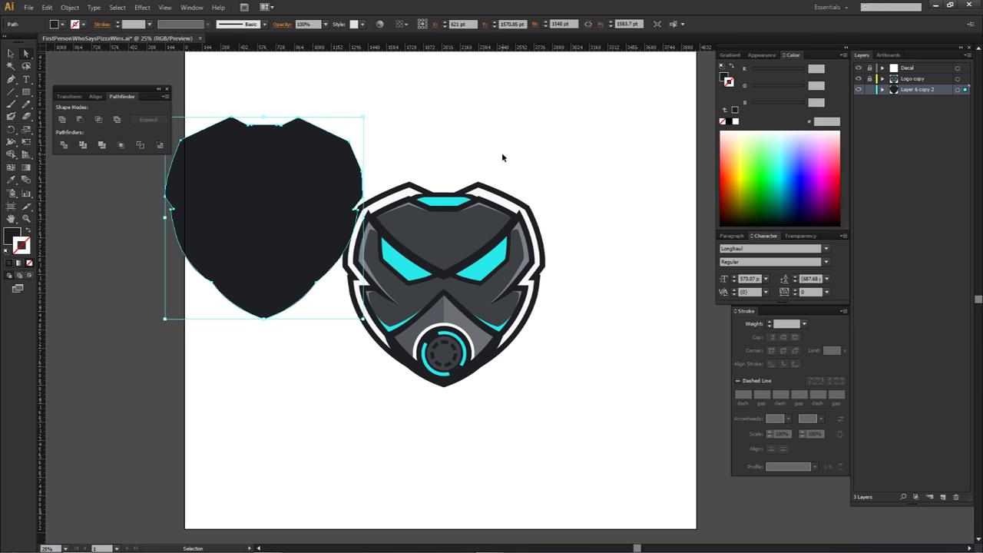
key("ctrl+z")
left_click(503, 158)
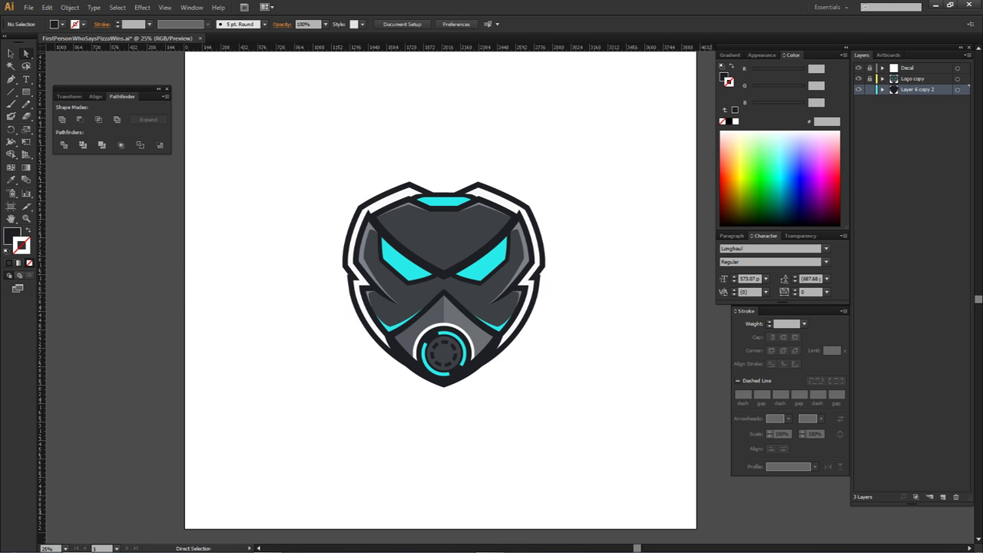
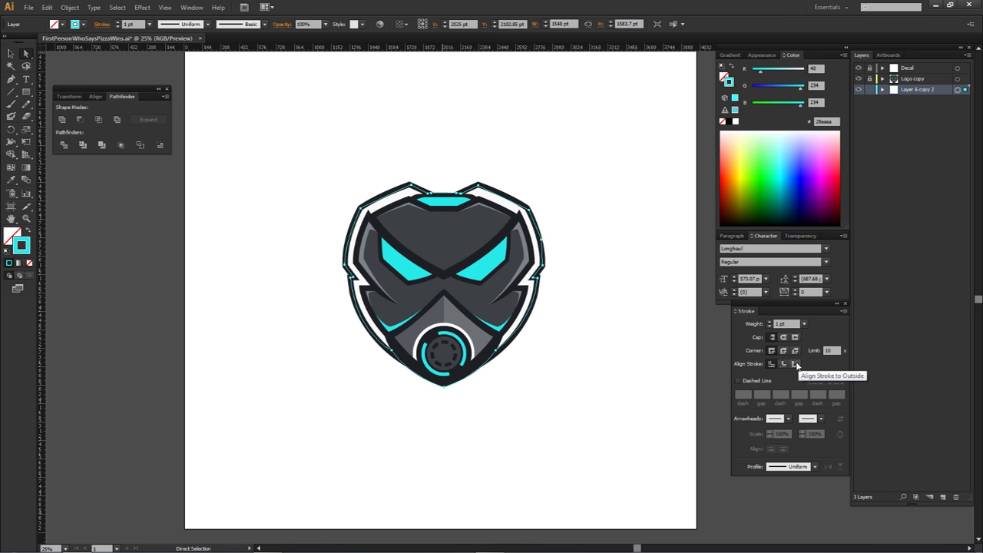
Step: Align the silhouette's cyan stroke to the outside and set its weight to 50 pt
left_click(796, 363)
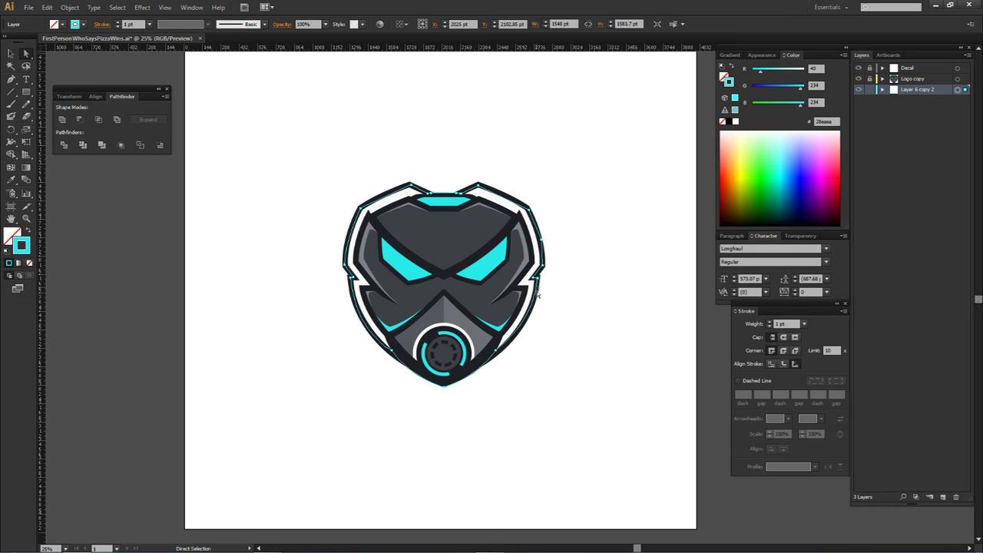
double_click(775, 324)
left_click(777, 323)
type("50")
key("Return")
left_click(780, 324)
type("50")
key("Return")
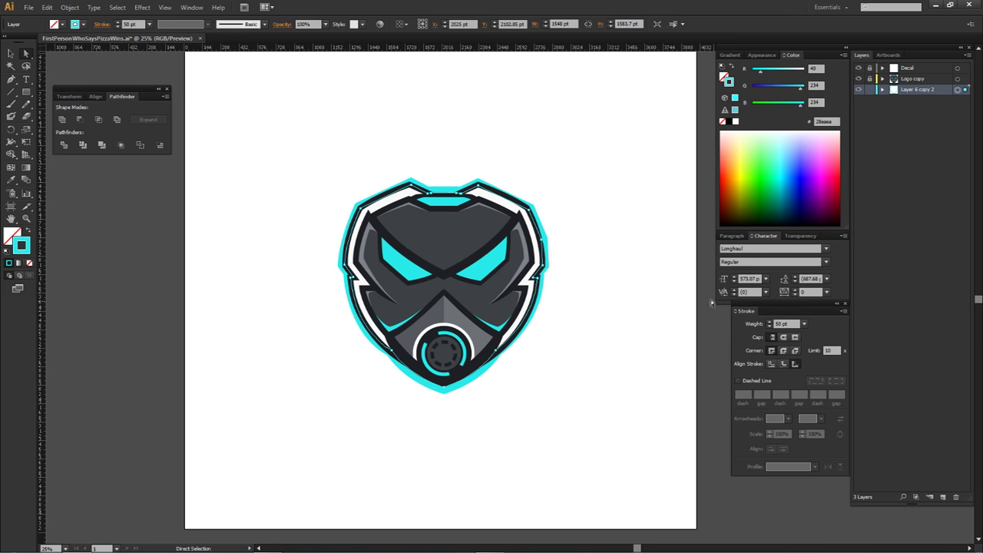
Step: Try aligning the silhouette's cyan stroke to the inside, and to the center with its weight raised to 99 pt
left_click(689, 337)
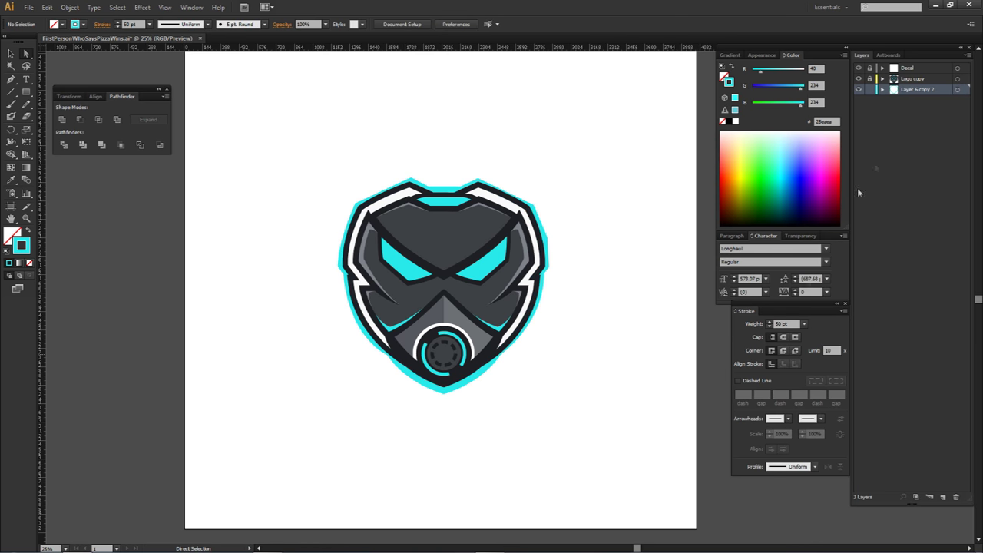
left_click(956, 89)
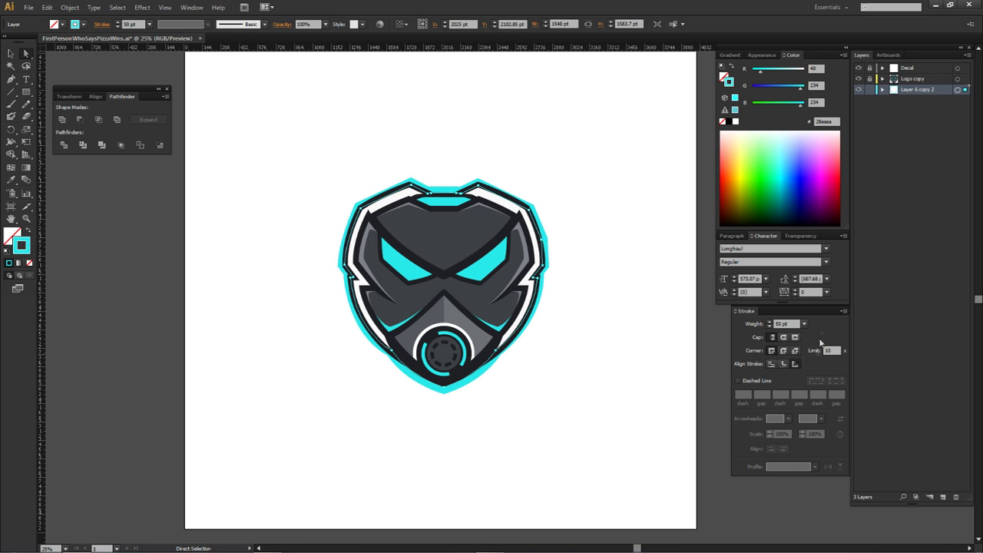
left_click(784, 364)
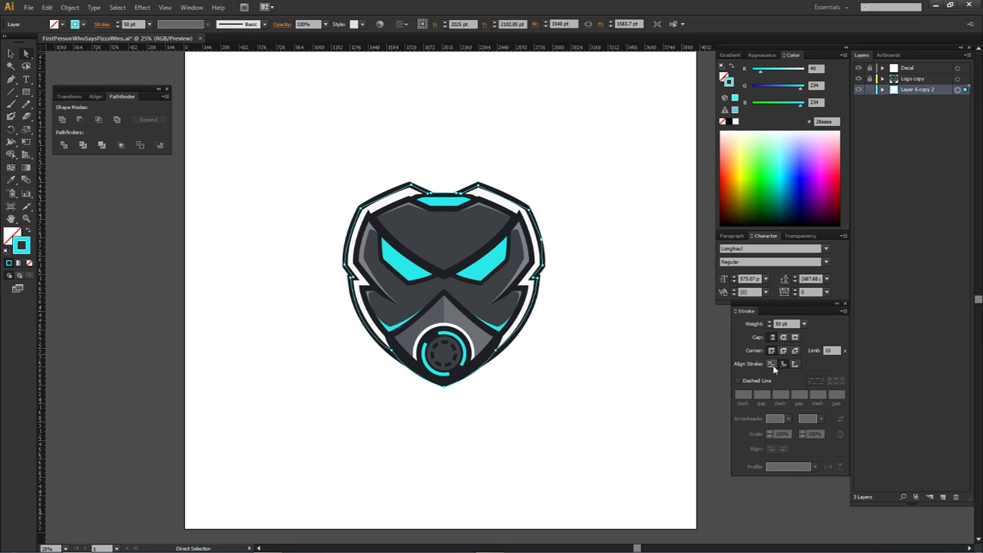
left_click(771, 364)
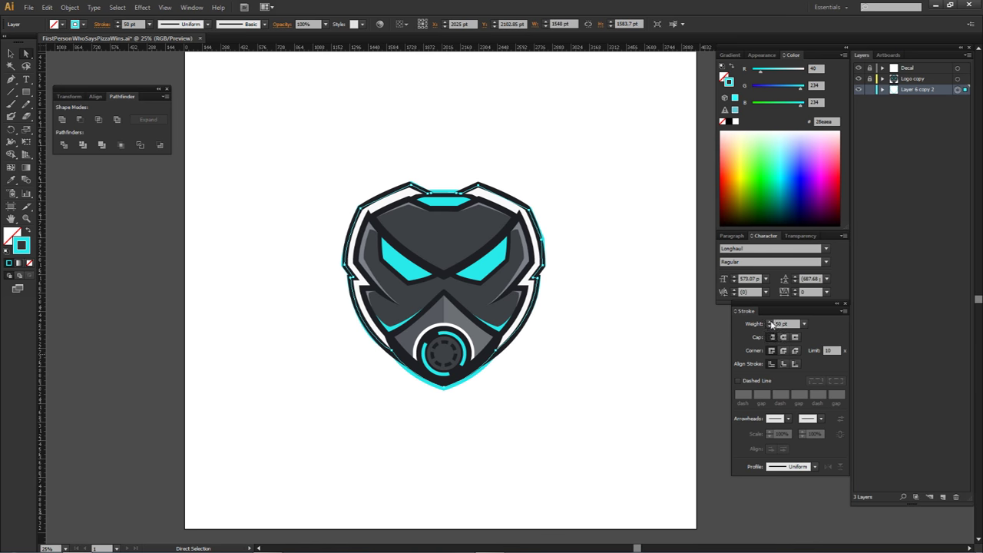
left_click_drag(770, 323, 771, 322)
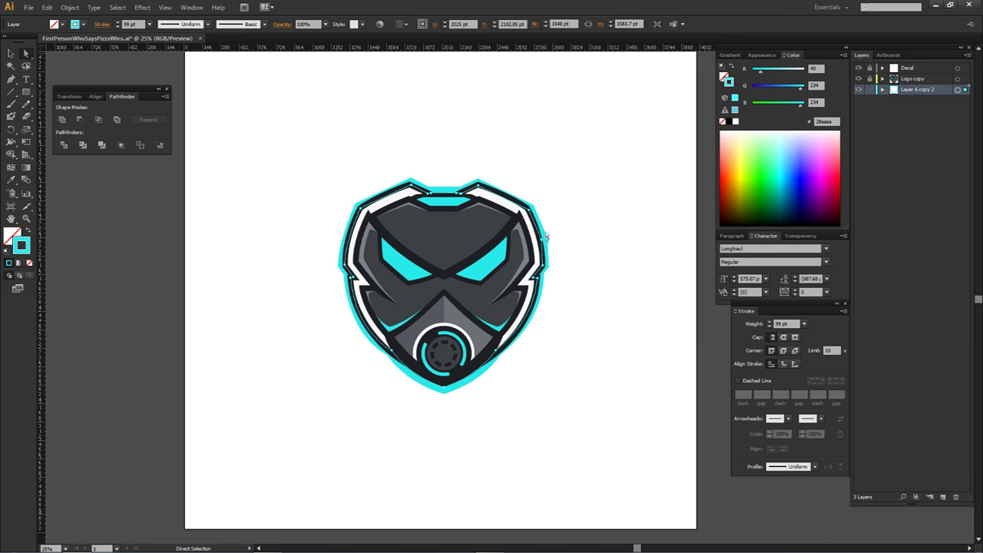
Step: Return the silhouette's stroke to outside alignment and set its weight to 50 pt
left_click(796, 363)
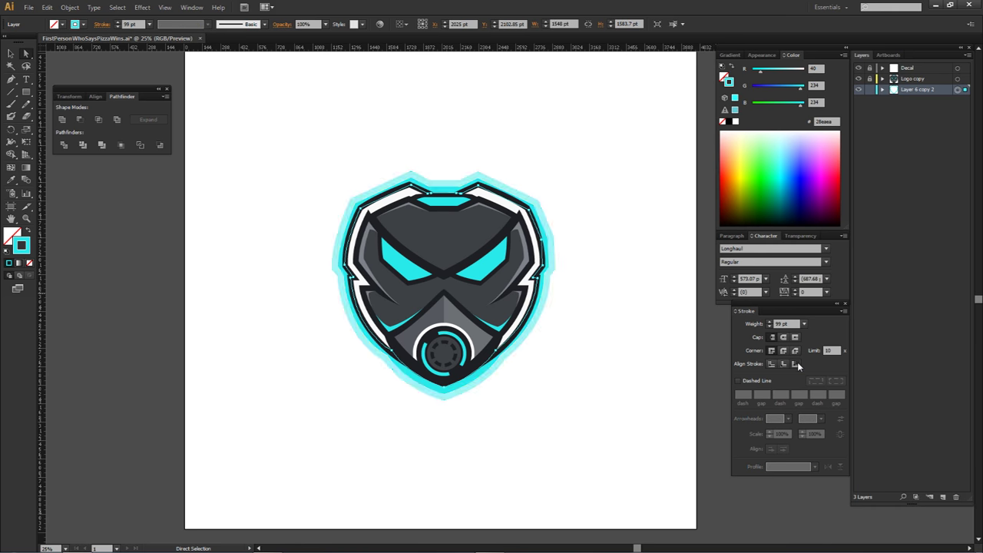
left_click(784, 324)
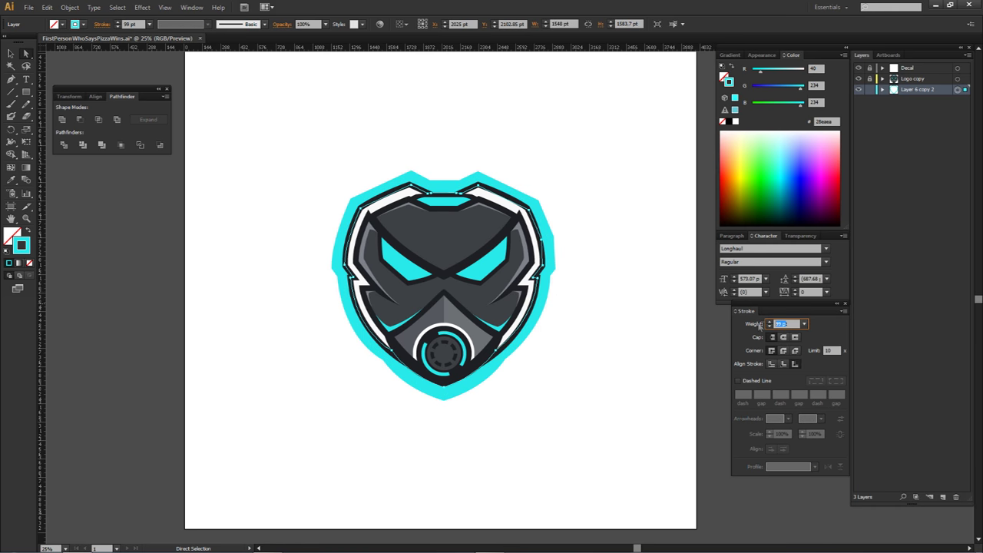
type("50")
key("Escape")
type("50")
key("Return")
left_click(568, 275)
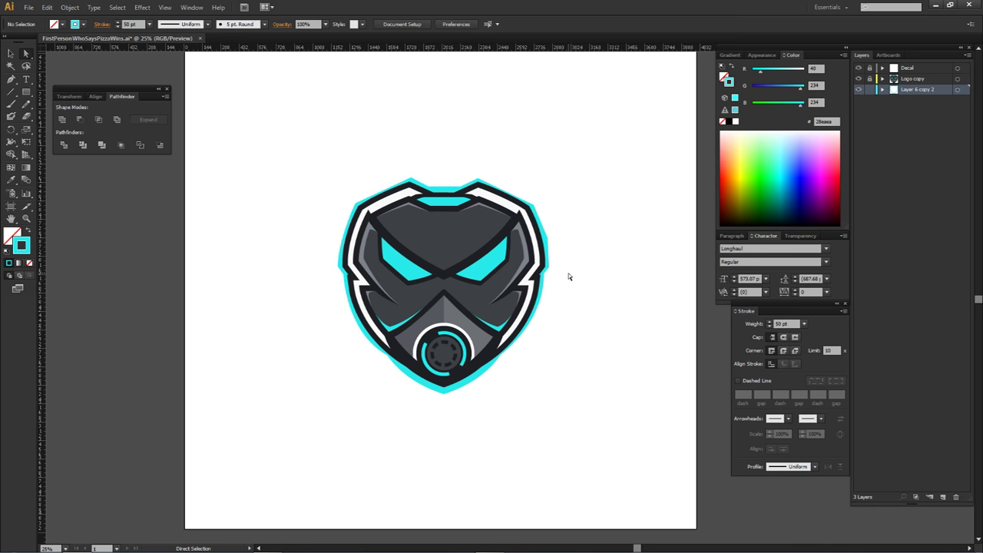
left_click(956, 90)
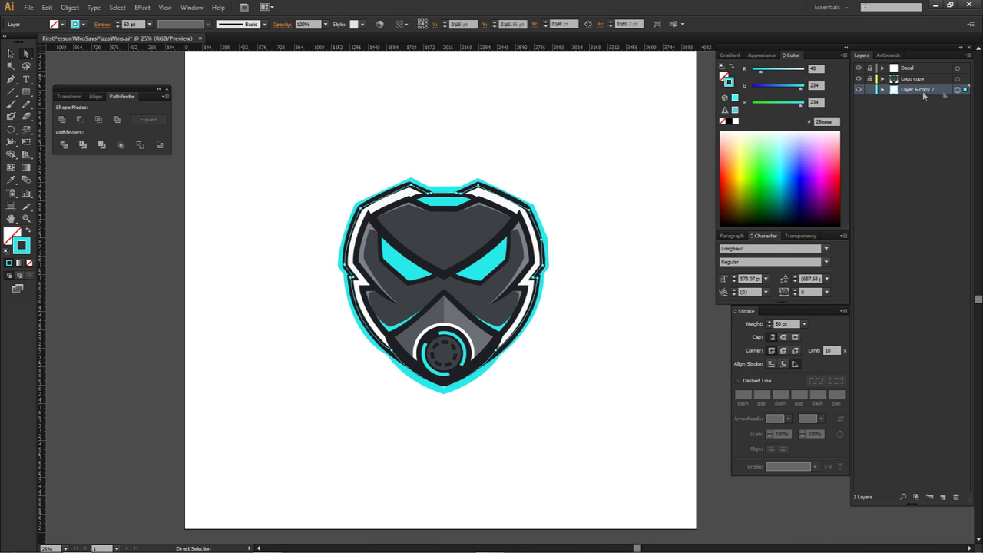
left_click(626, 133)
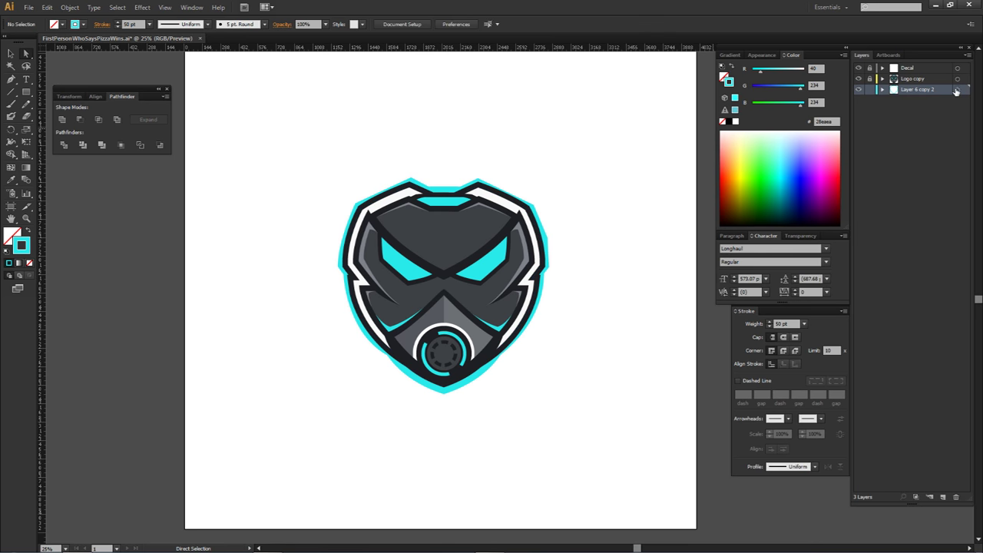
left_click(956, 89)
left_click(623, 137)
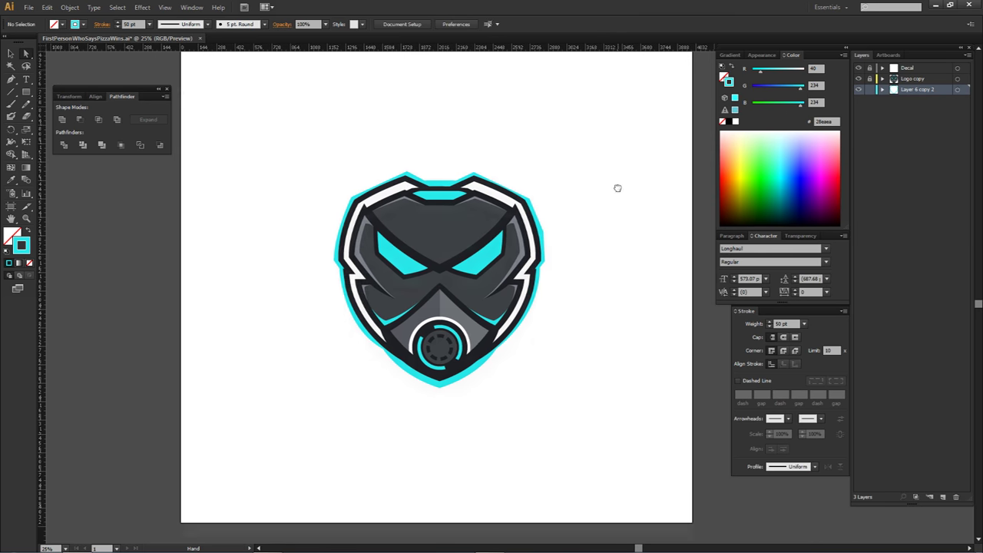
Step: Add a new layer above Decal and place the text TWIST at 500 pt over the lower part of the mask
left_click(909, 70)
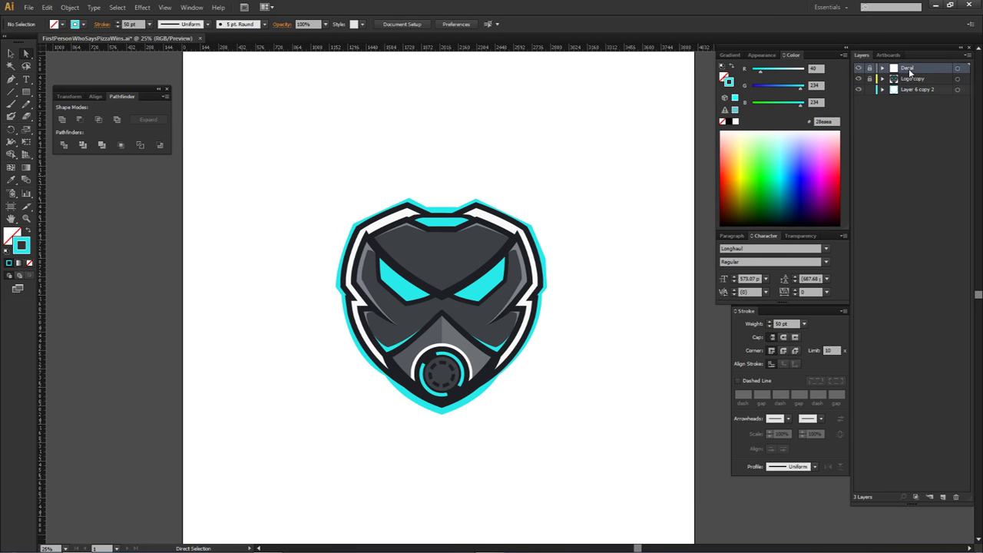
left_click(943, 498)
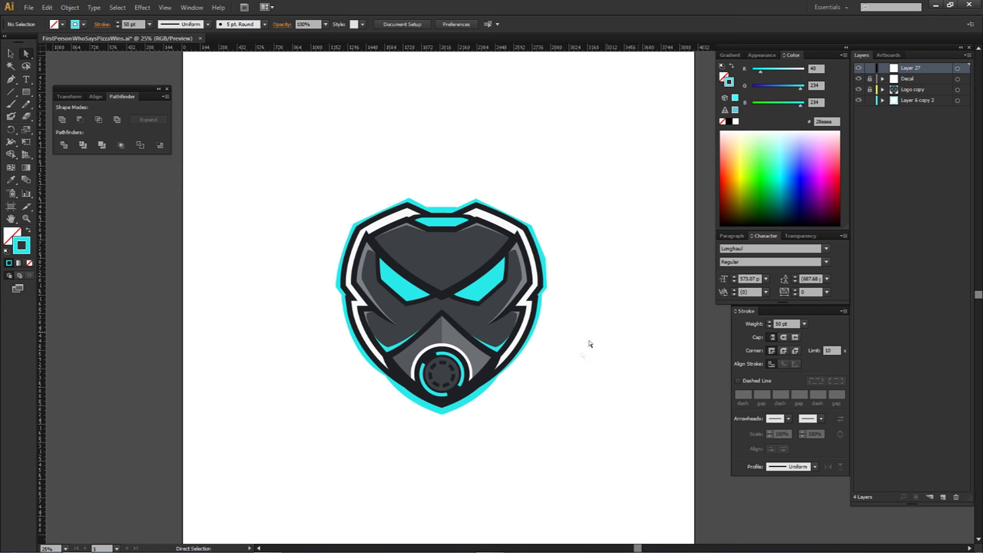
key("t")
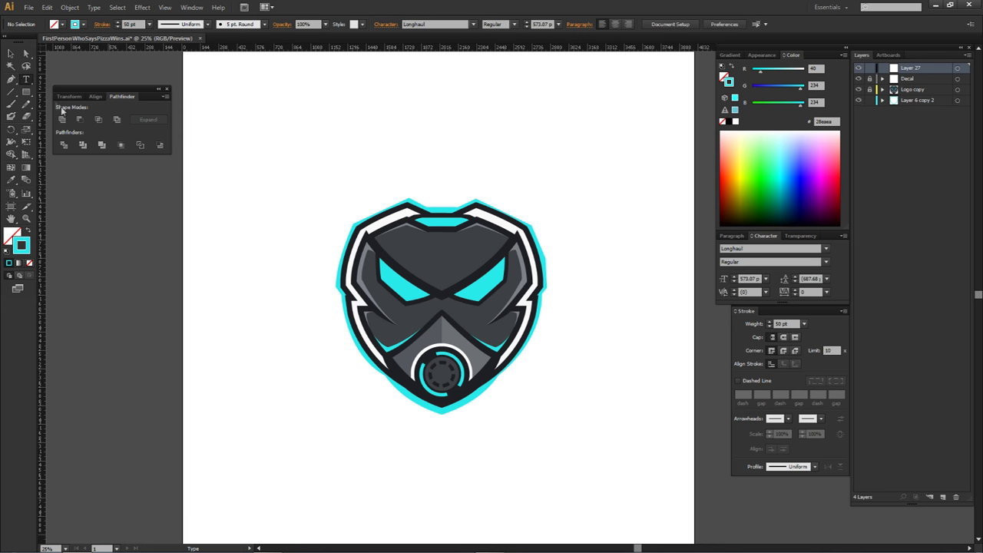
left_click_drag(29, 81, 54, 80)
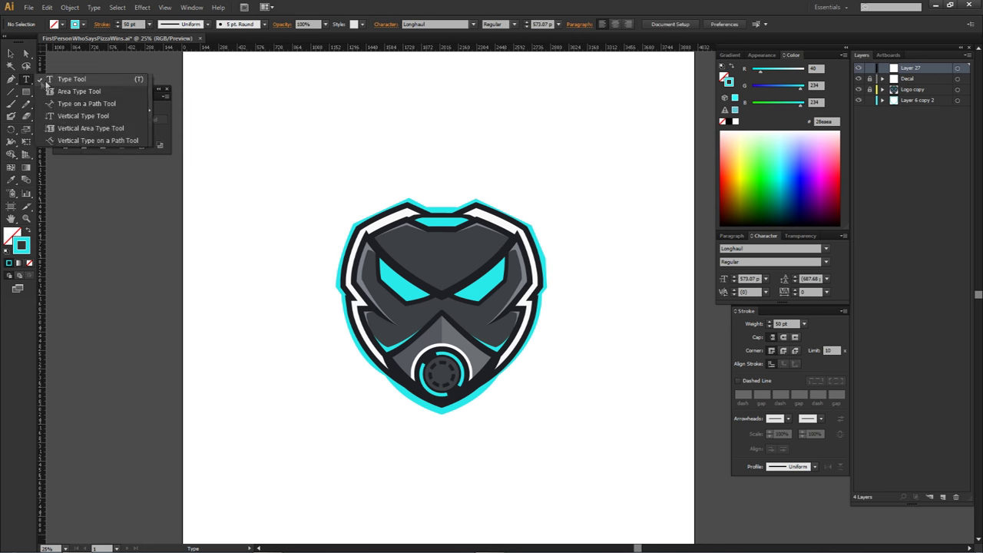
left_click(437, 440)
left_click(469, 24)
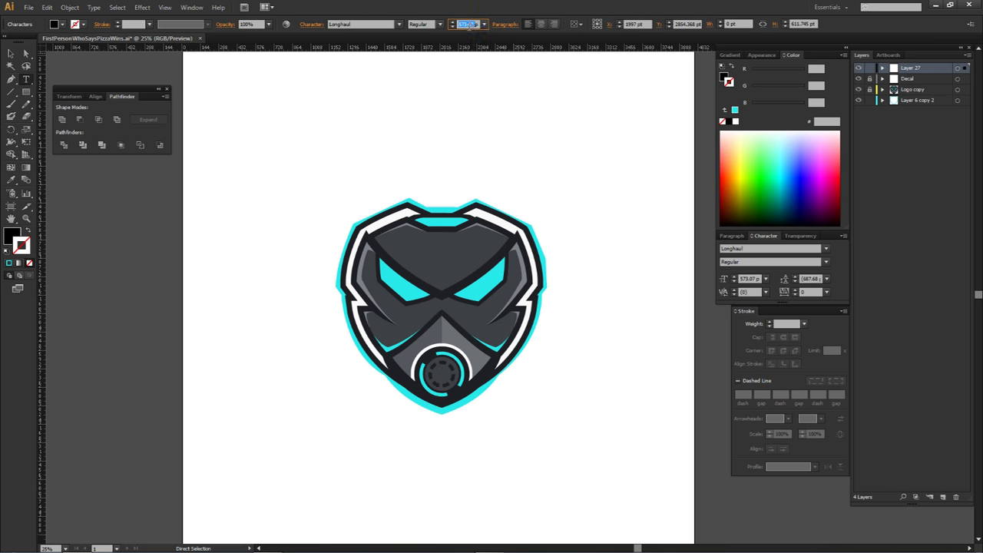
type("500")
key("Return")
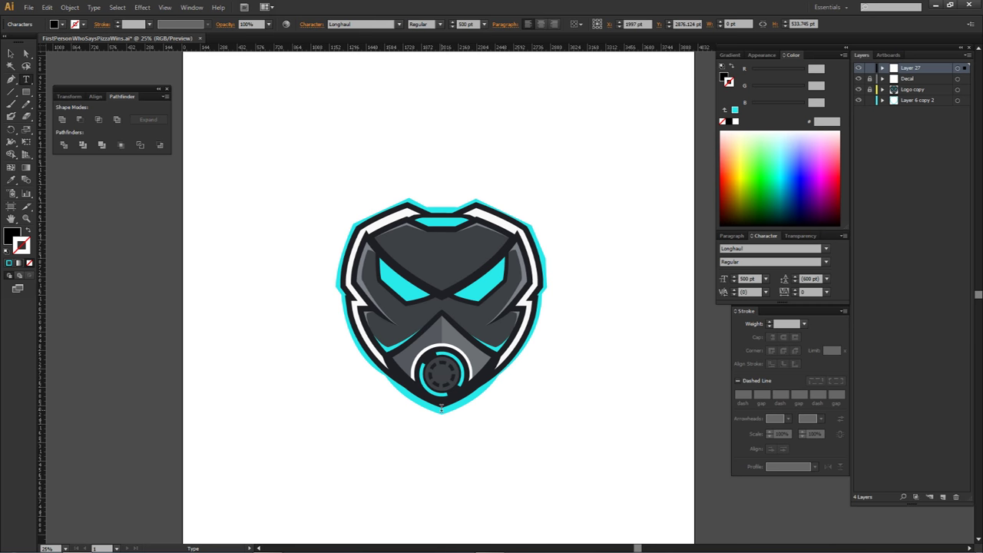
type("TWIST")
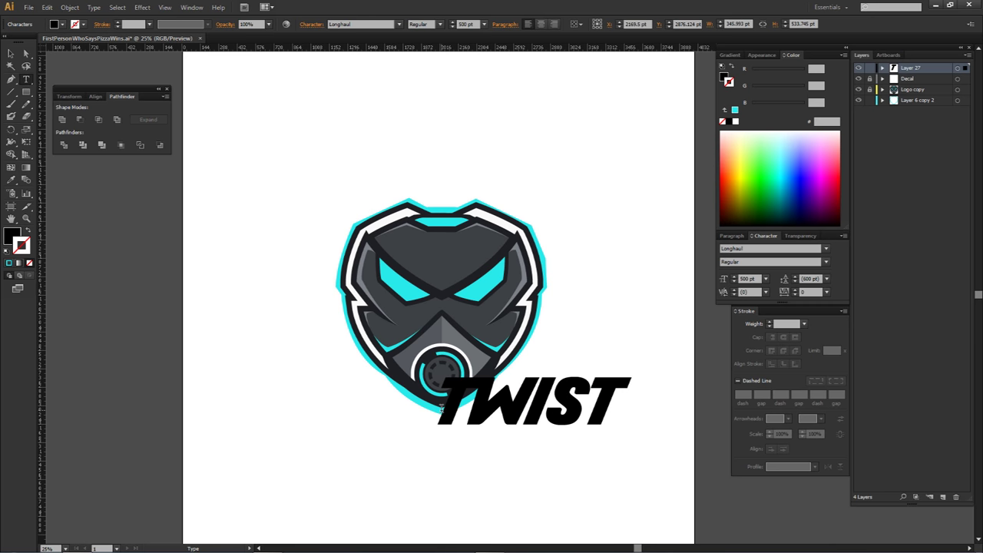
Step: Change the font of the TWIST text to Built Titling in the Bold style
key("ctrl+a")
left_click(347, 24)
type("Built")
key("Return")
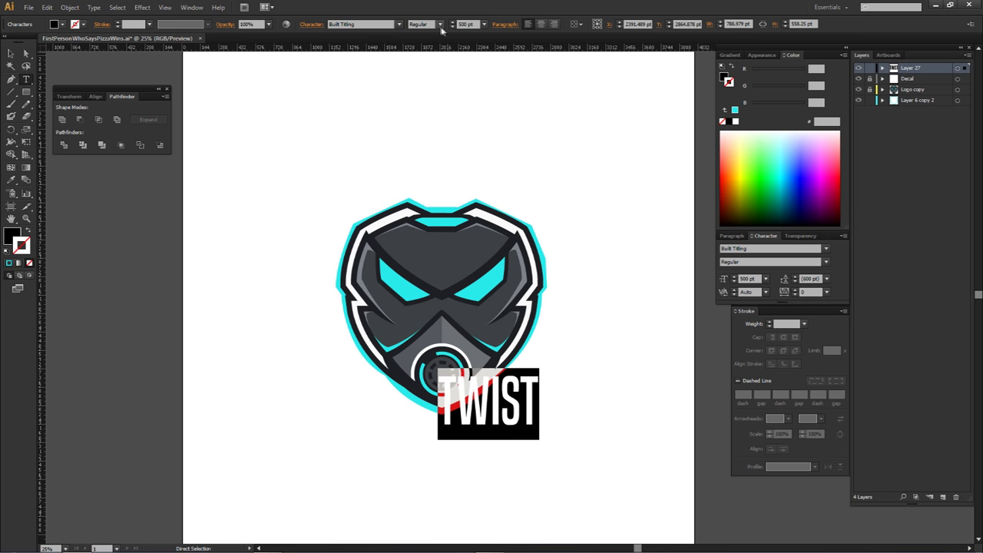
left_click(441, 24)
left_click(423, 44)
Step: Move the TWIST text so it sits roughly centered over the mask's respirator and chin
left_click(26, 53)
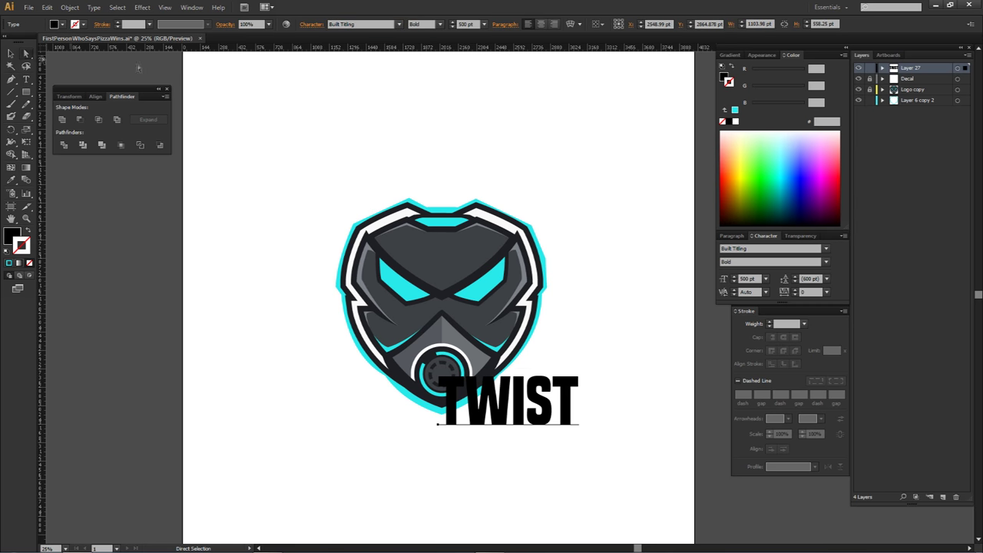
left_click_drag(541, 408, 478, 401)
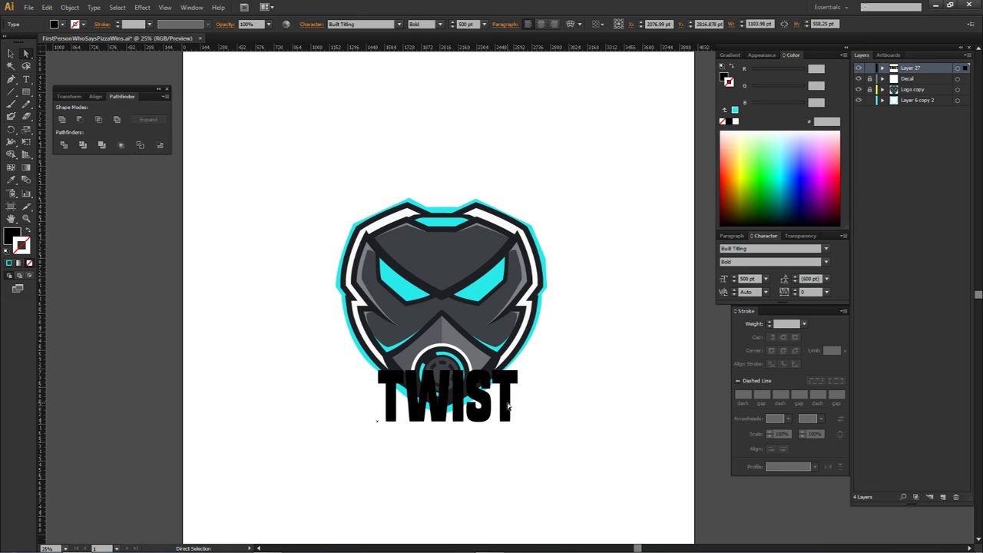
left_click(532, 393)
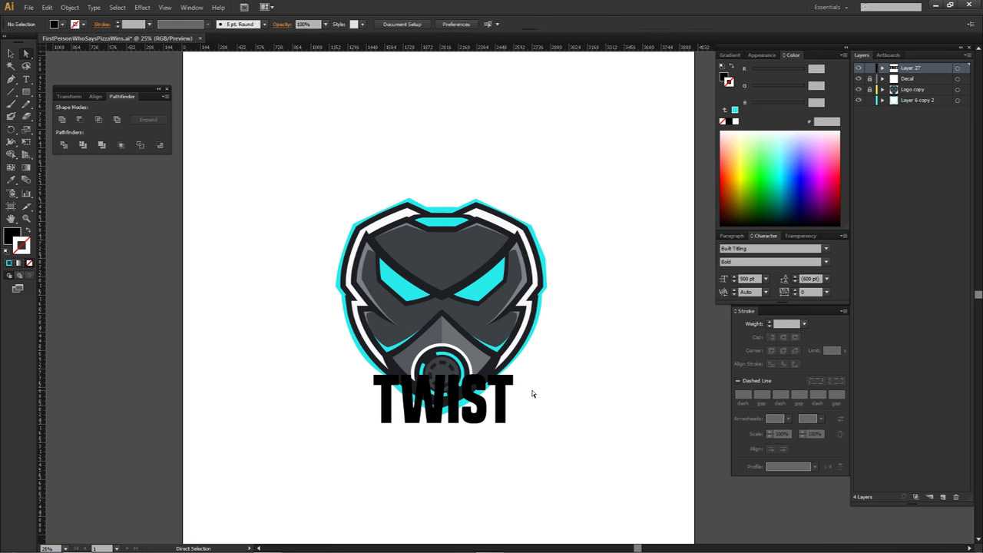
scroll(532, 393, "up", 1)
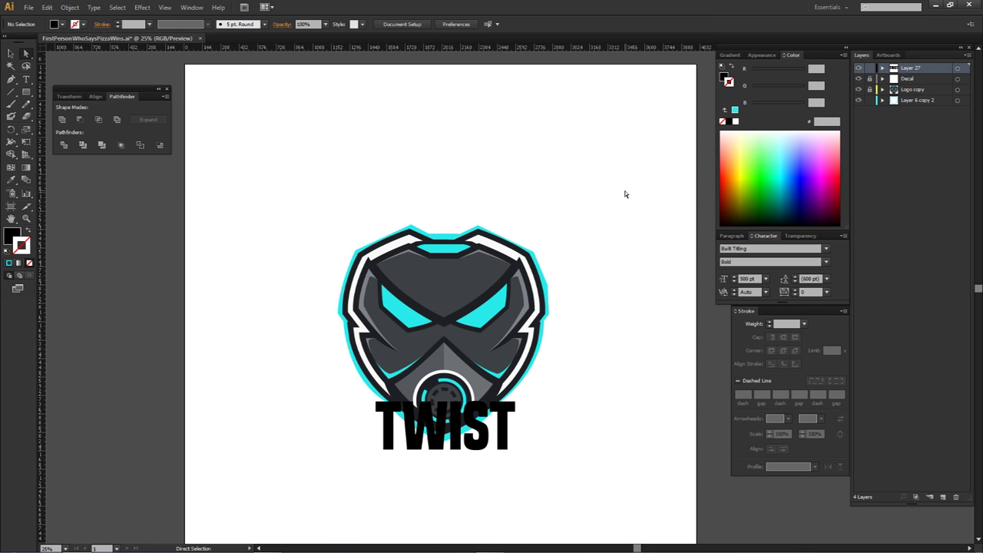
Step: Try warping the TWIST text with an Arc Lower envelope at 9% horizontal bend, and undo the warp
left_click(956, 68)
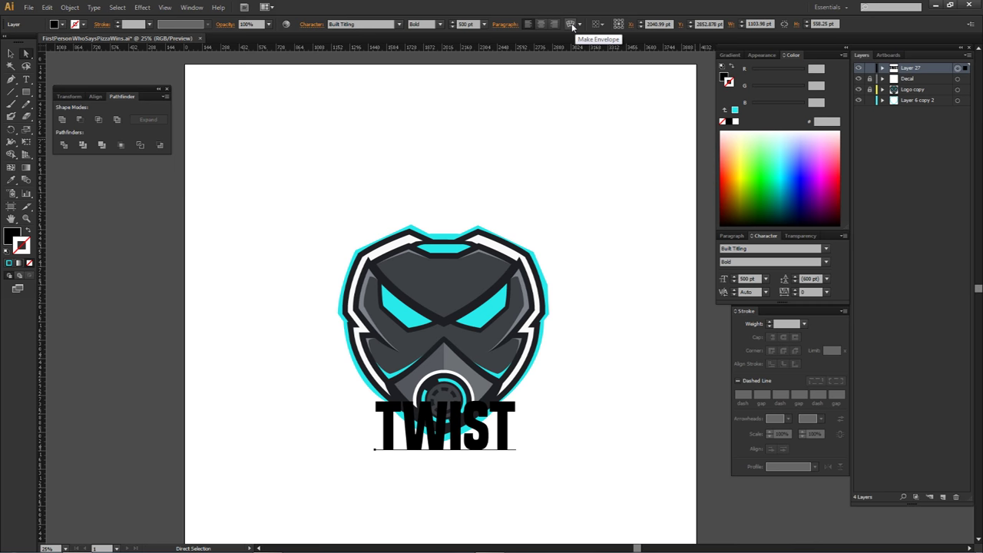
left_click(572, 27)
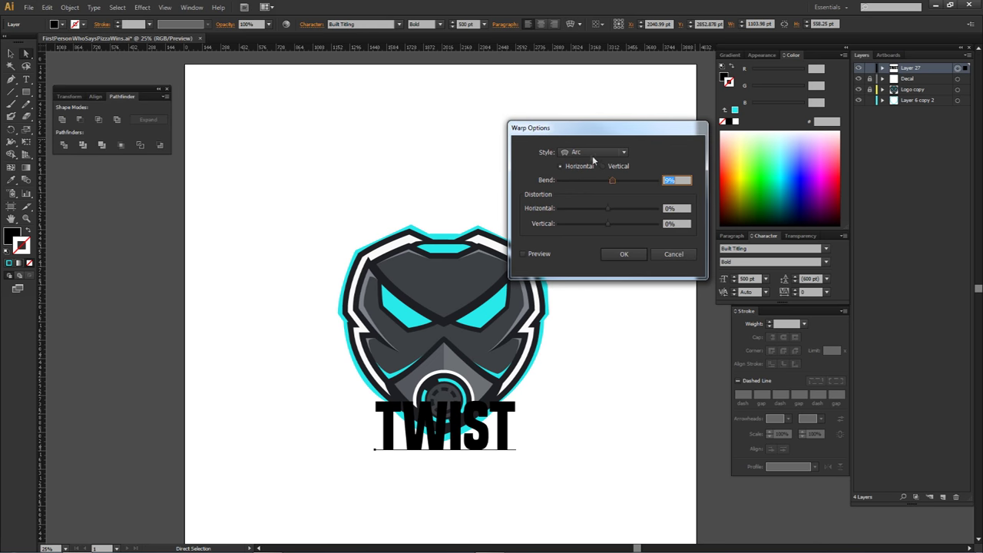
left_click(592, 152)
left_click(588, 175)
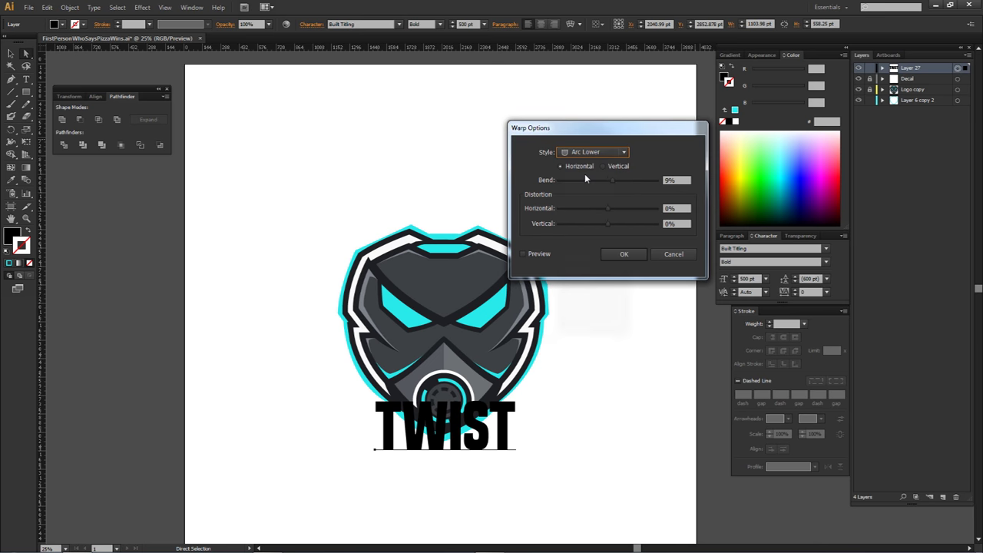
left_click(620, 254)
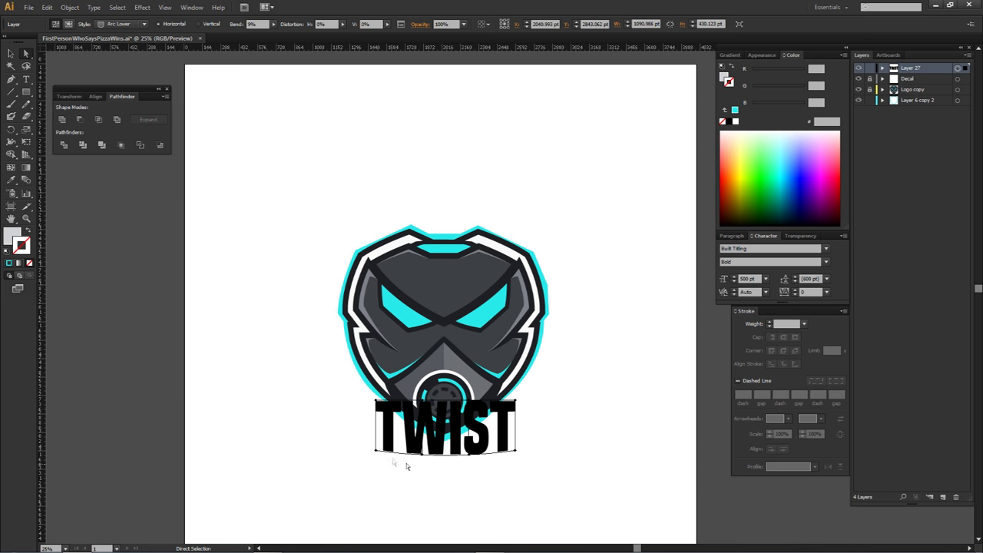
left_click(504, 24)
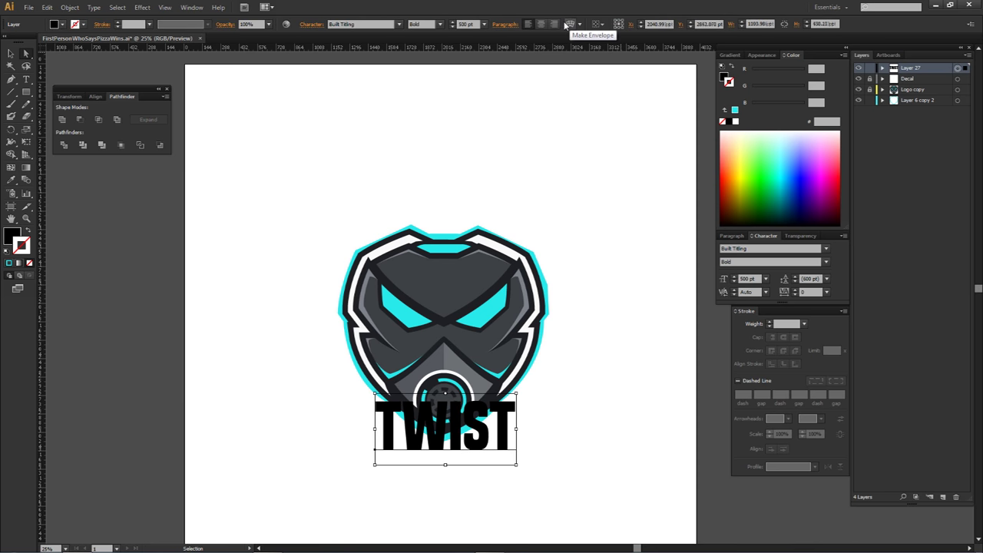
Step: Try the Arc Lower envelope on the TWIST text with the bend raised to 44%, and undo it
left_click(569, 24)
left_click_drag(613, 180, 631, 180)
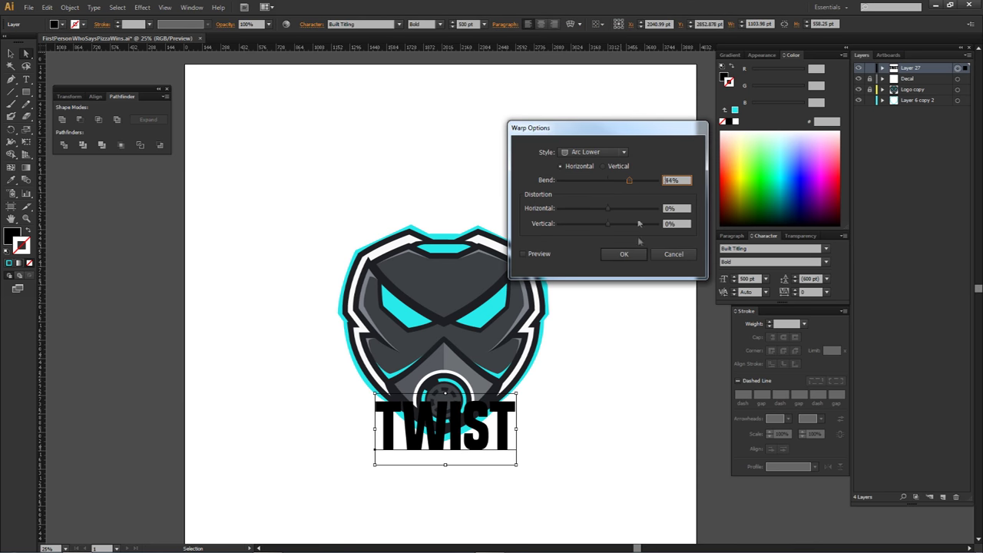
left_click(623, 254)
left_click(504, 24)
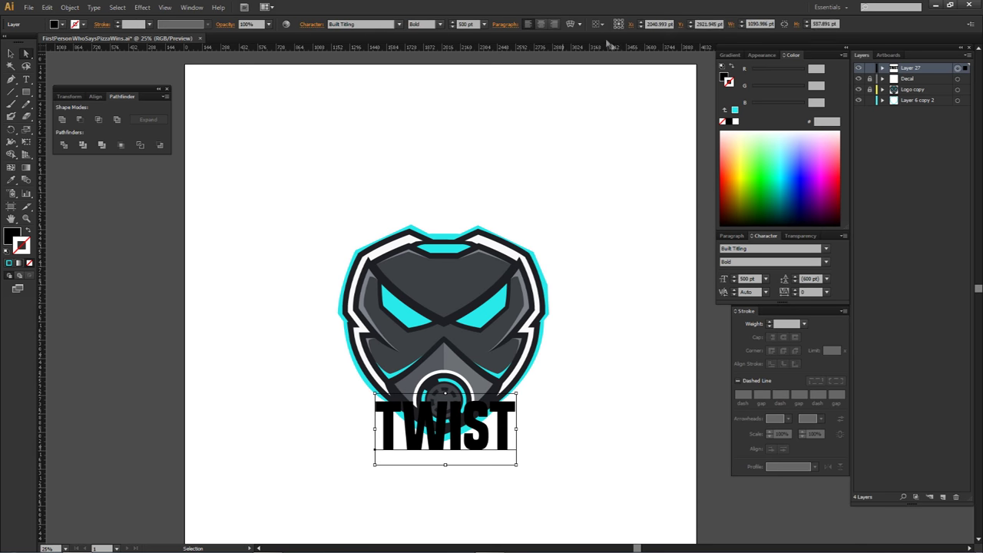
Step: Try warping the TWIST text with a Bulge envelope at 36% horizontal bend, and undo the warp
left_click(572, 24)
left_click(587, 154)
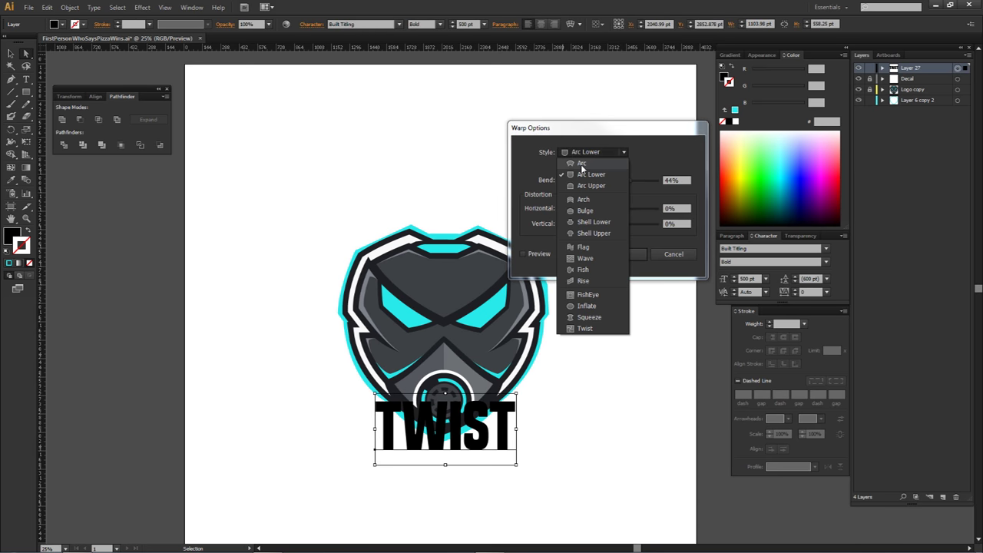
left_click(593, 201)
left_click_drag(631, 178, 625, 178)
left_click(619, 255)
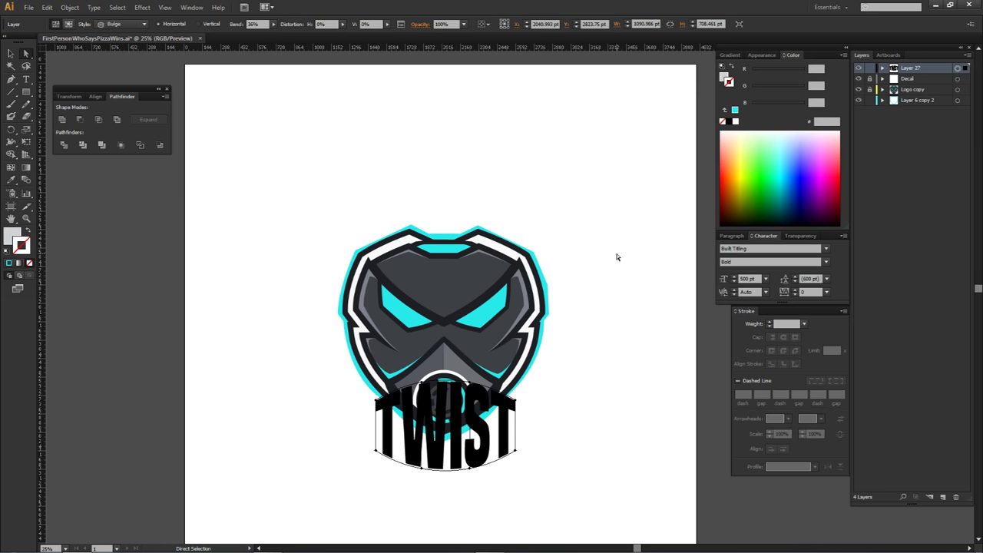
key("v")
key("ctrl+z")
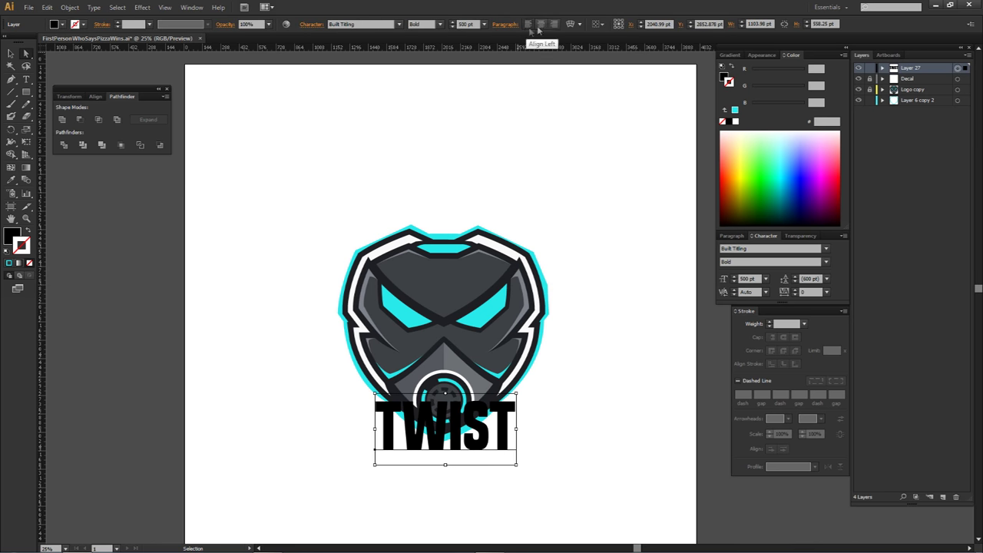
Step: Try a gentler Bulge envelope with 15% bend on the TWIST text, and undo it
left_click(572, 24)
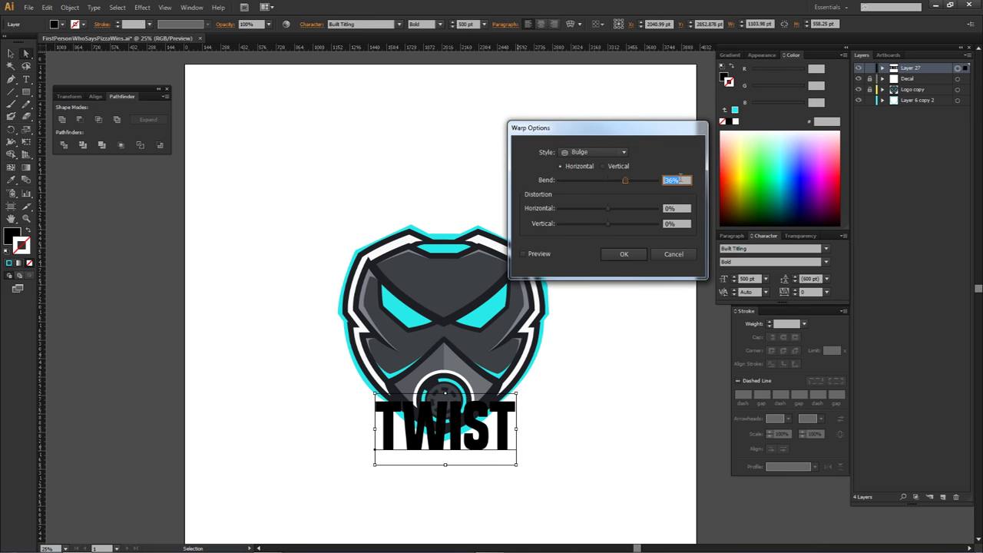
type("15")
key("Return")
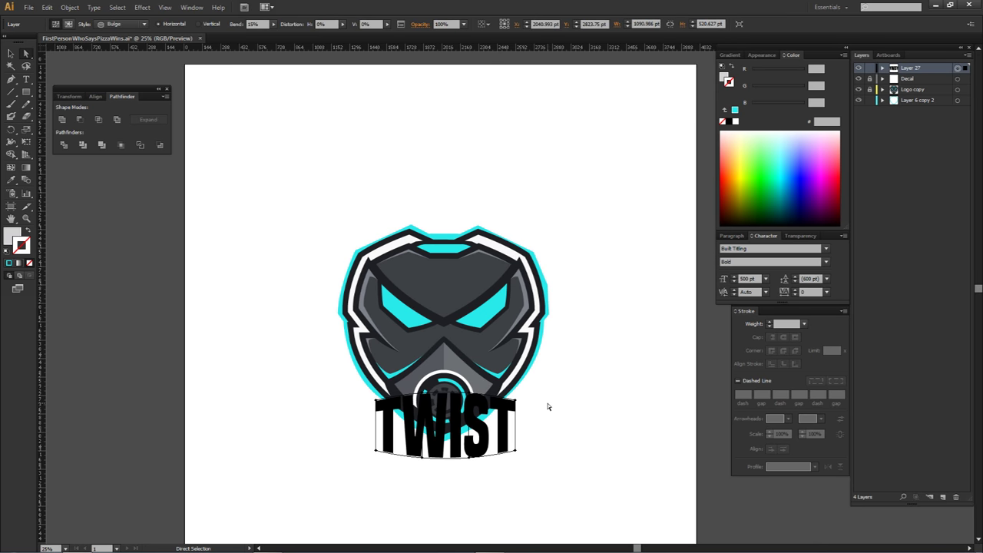
key("ctrl+z")
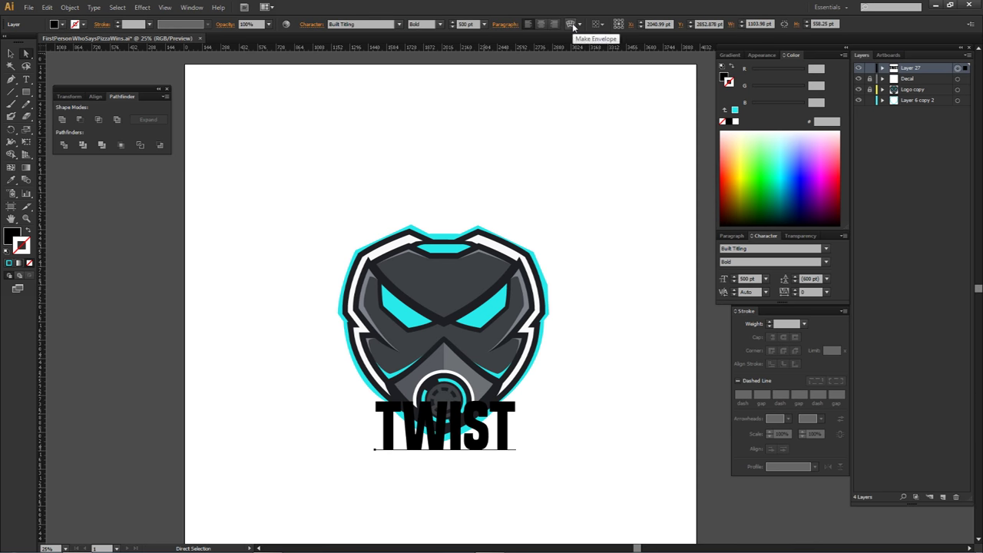